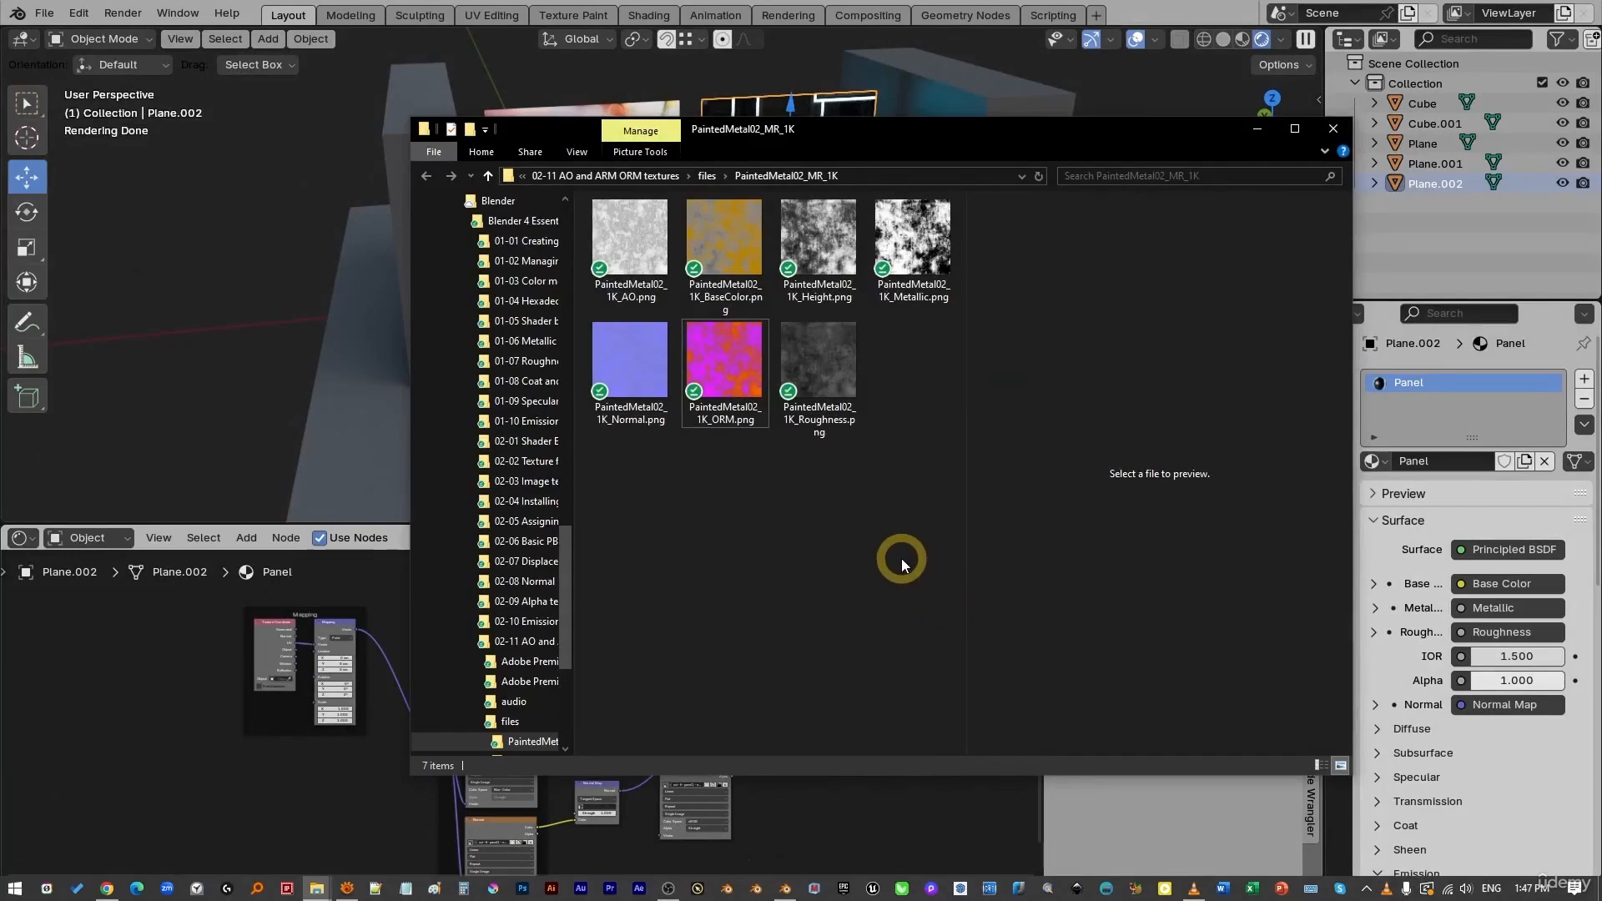
# - Preview PaintedMetal02_1K_ORM.png in File Explorer, then return to Blender
pyautogui.click(734, 374)
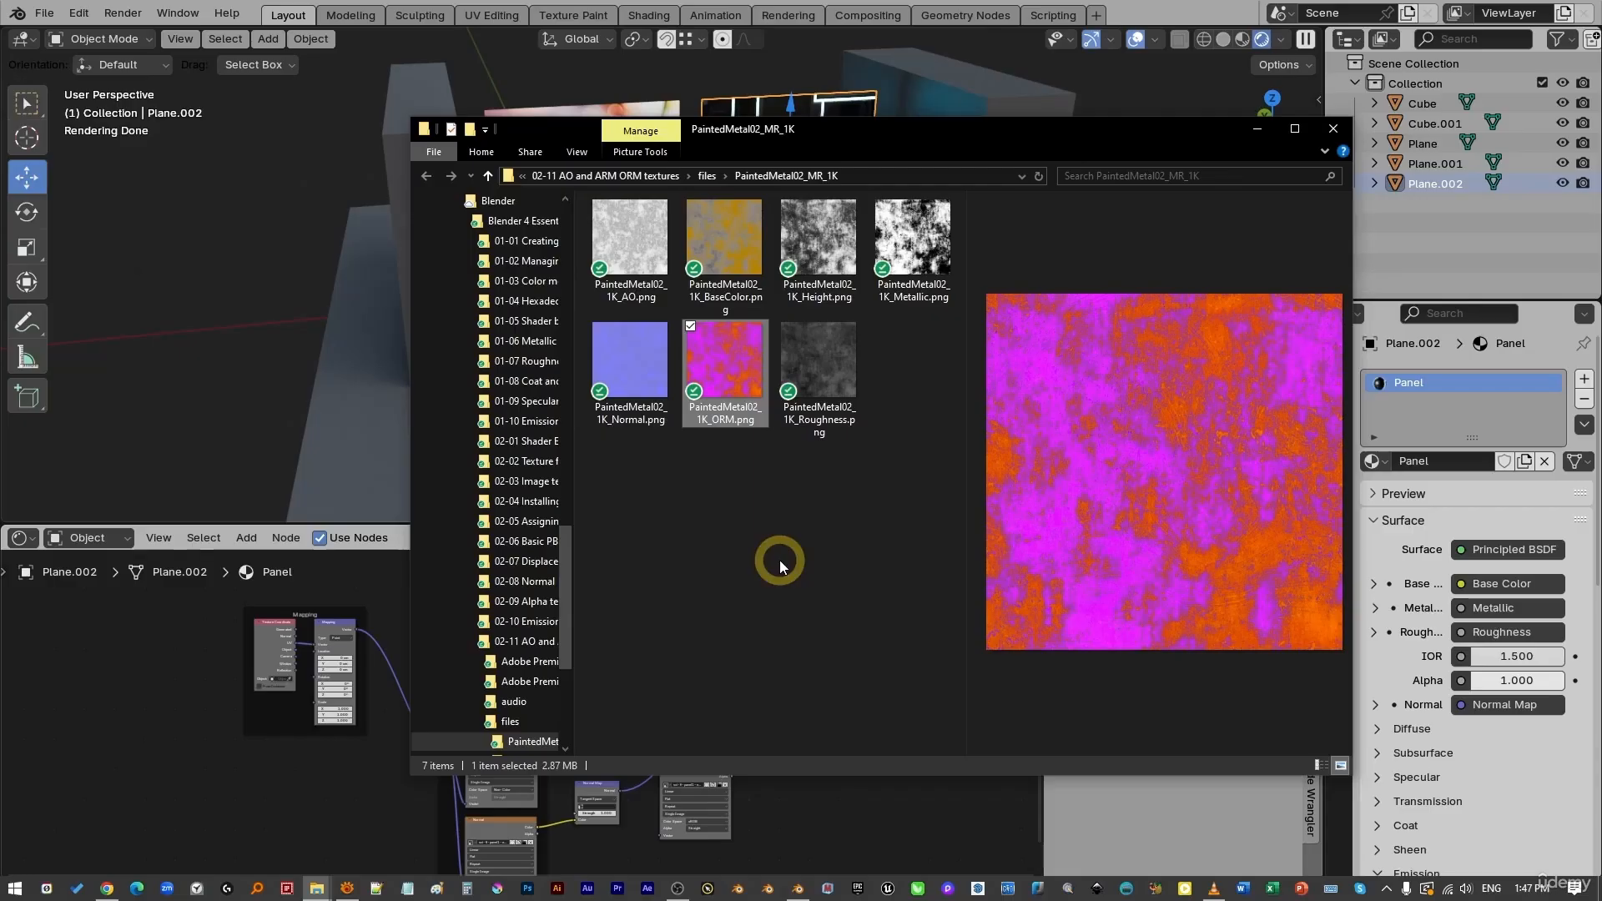
pyautogui.click(733, 409)
pyautogui.click(738, 373)
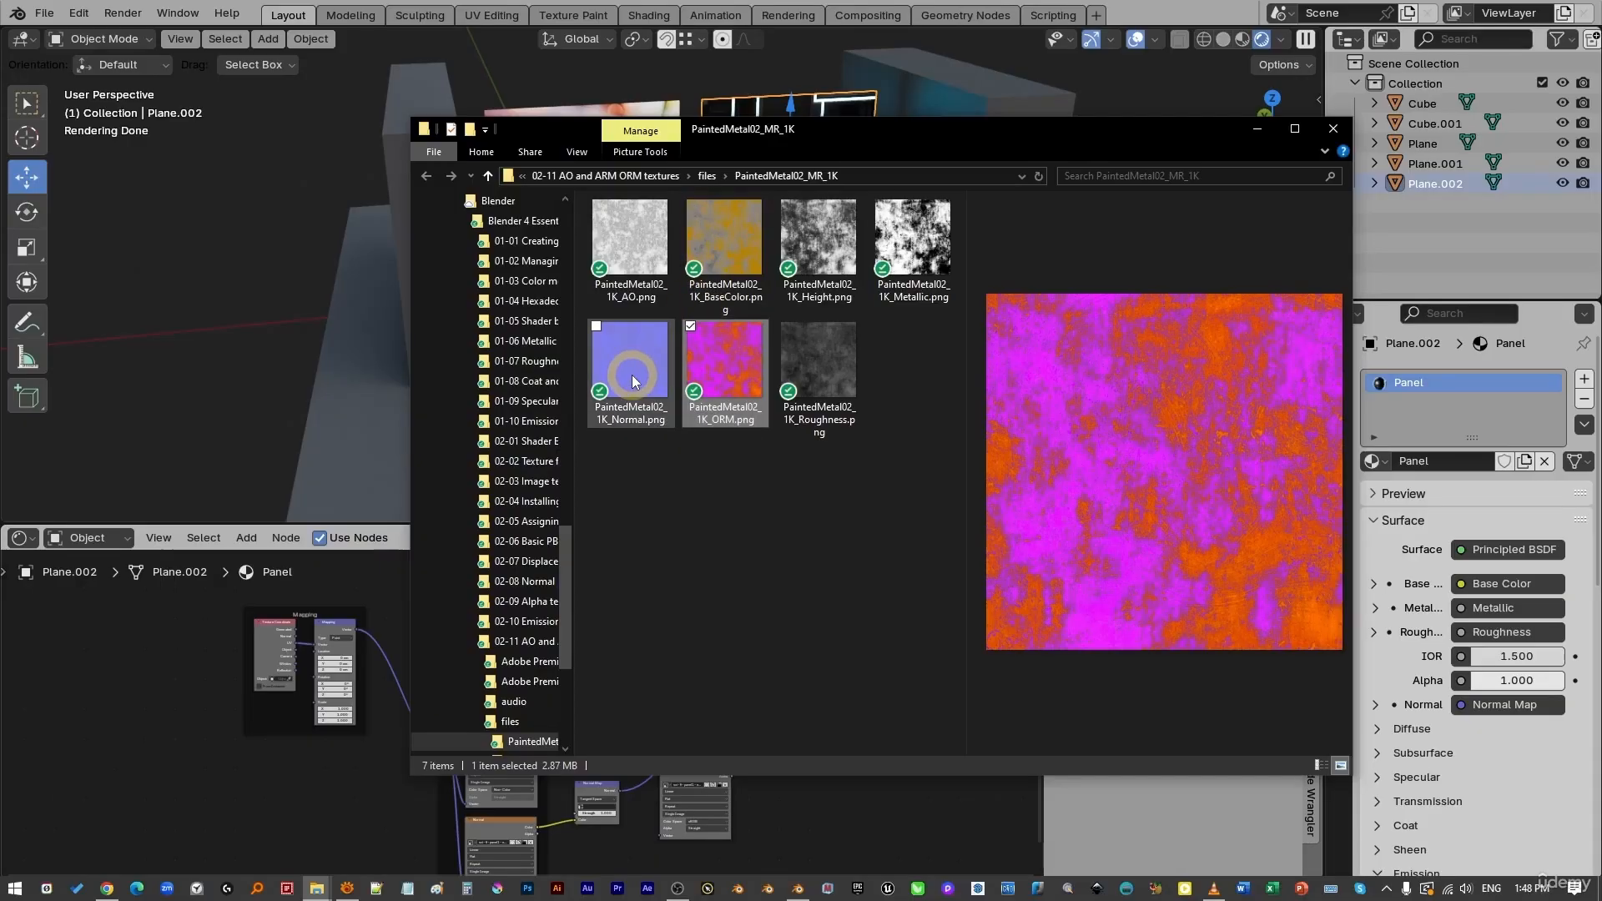
pyautogui.click(851, 822)
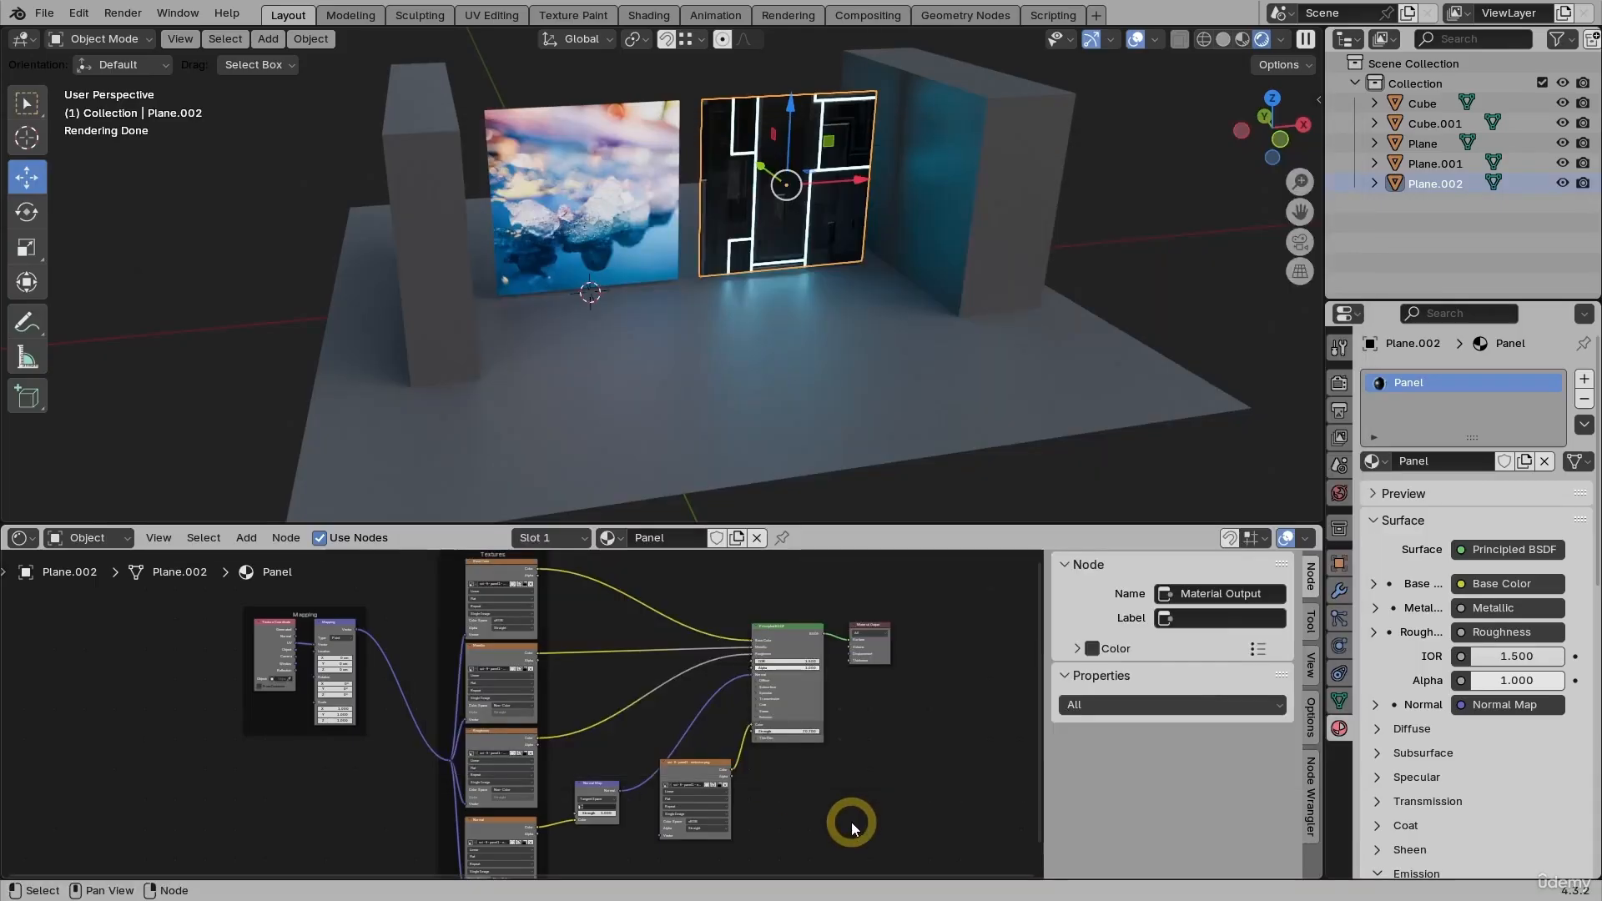
# - Add PaintedMetal02 BaseColor, Normal and ORM textures to the floor's Principled BSDF with Ctrl+Shift+T
pyautogui.click(789, 440)
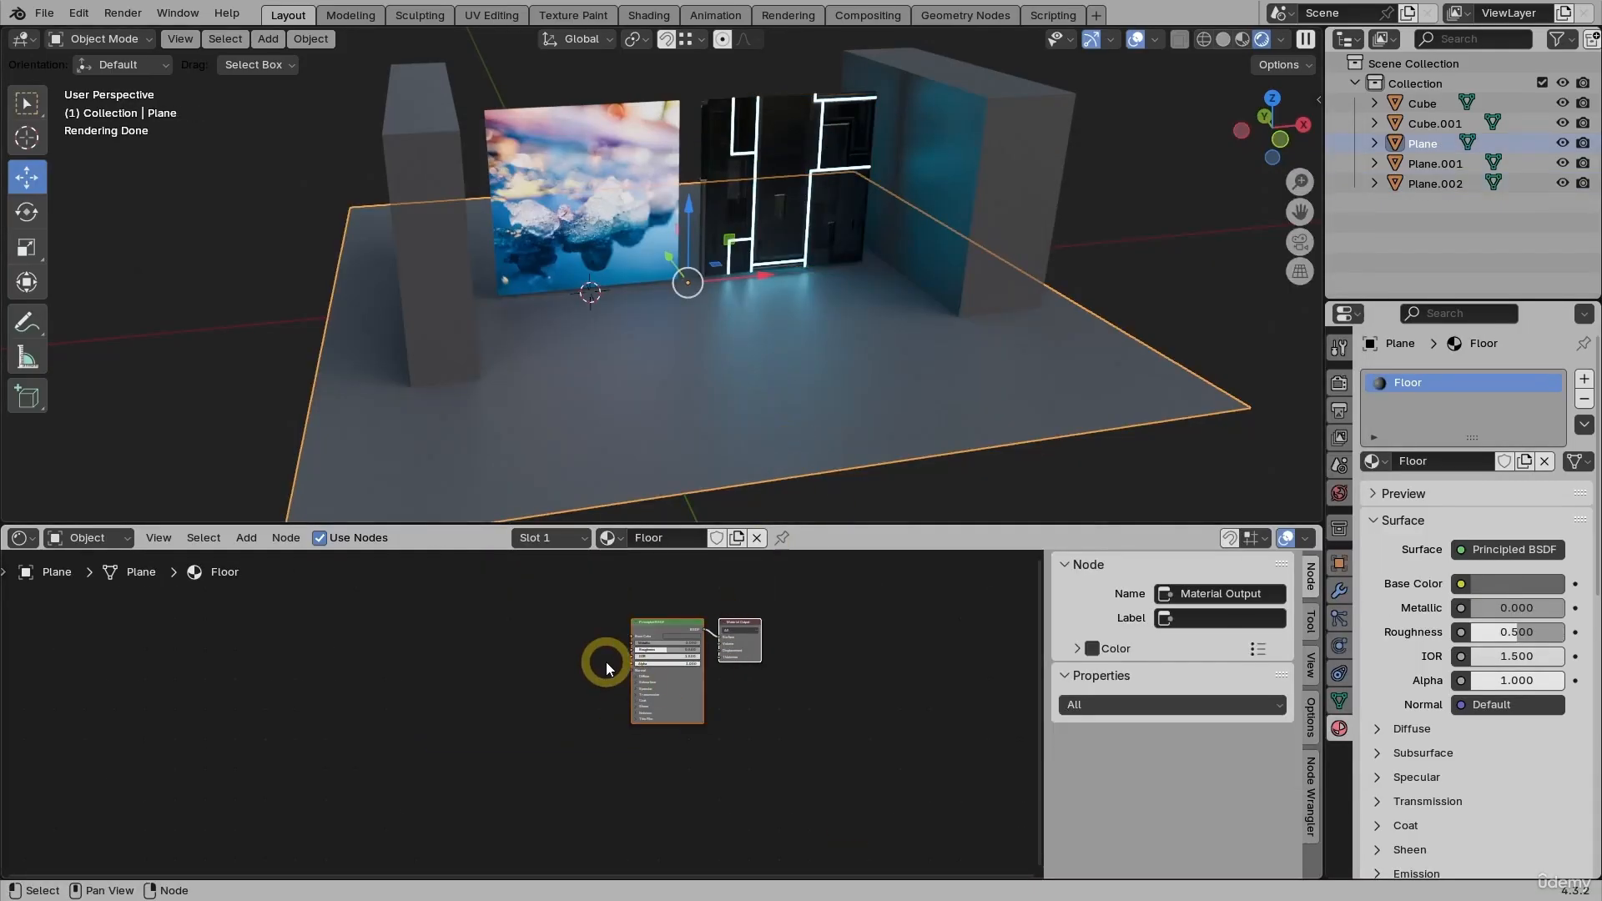
pyautogui.scroll(4, 601, 659)
pyautogui.moveTo(589, 639); pyautogui.dragTo(623, 668, button='middle')
pyautogui.click(732, 625)
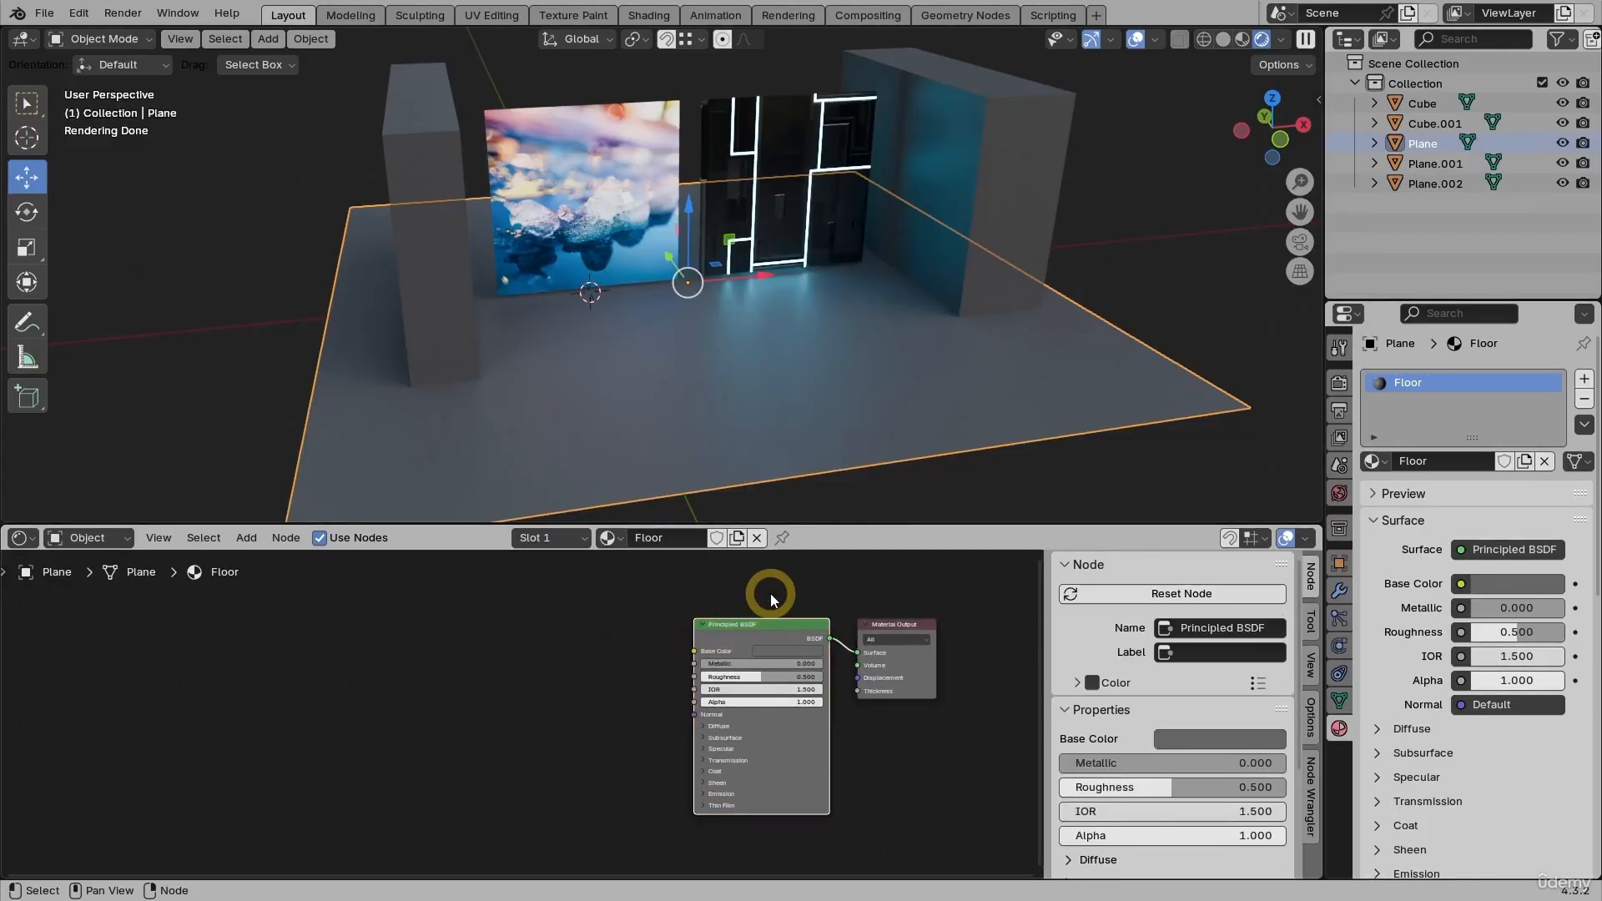
pyautogui.hotkey('ctrl', 'shift', 't')
pyautogui.click(697, 258)
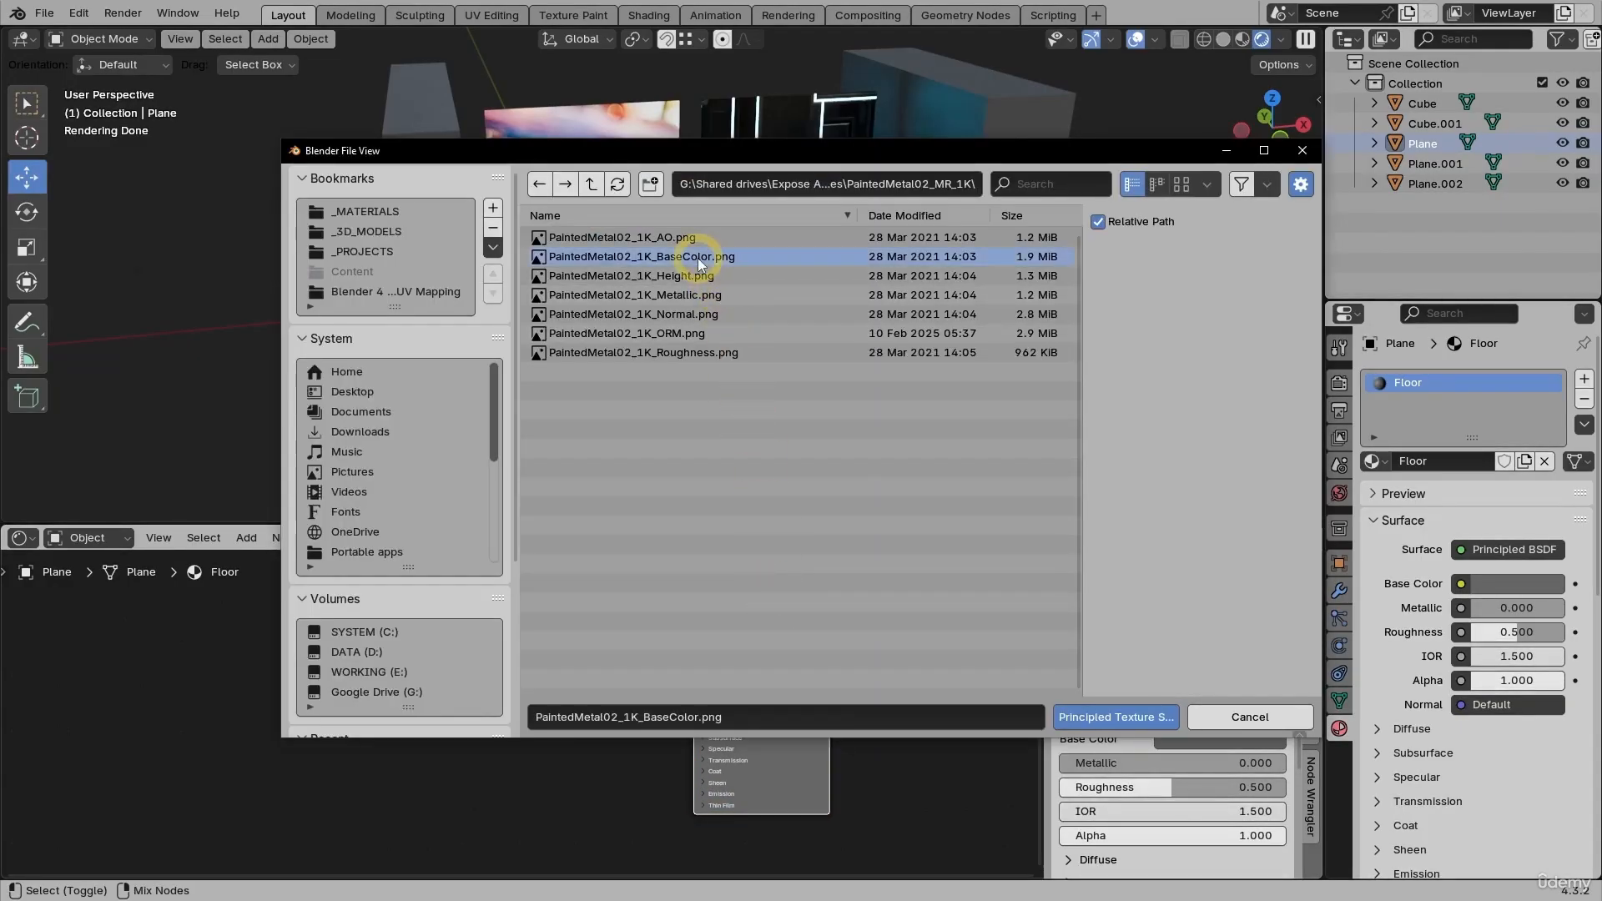
pyautogui.keyDown('shift'); pyautogui.click(699, 314); pyautogui.keyUp('shift')
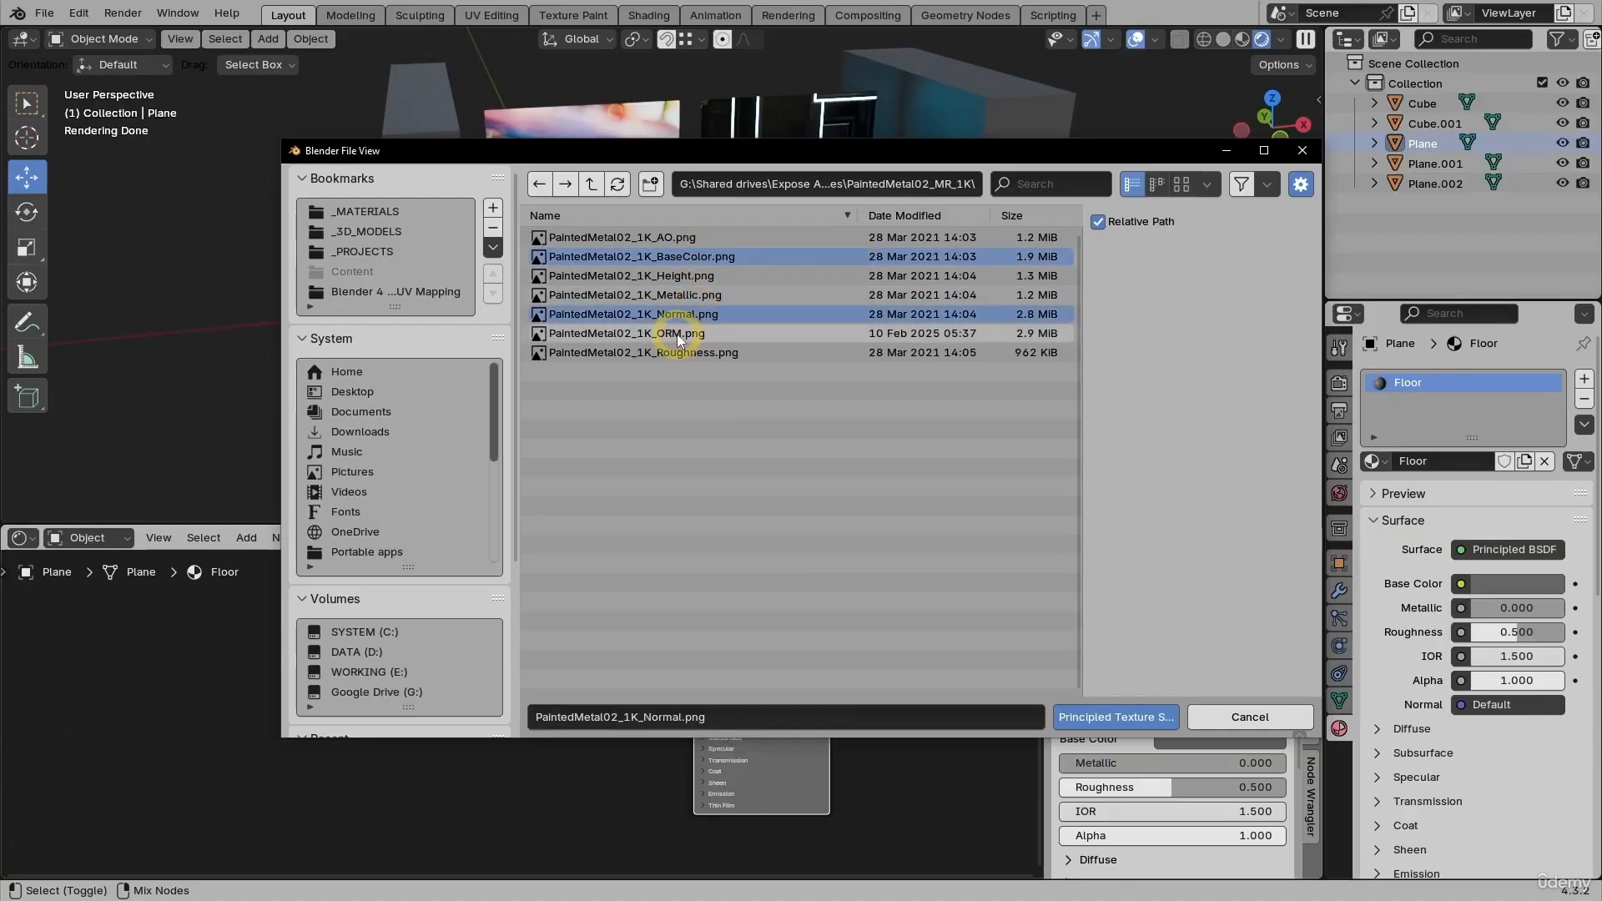
pyautogui.keyDown('shift'); pyautogui.click(678, 334); pyautogui.keyUp('shift')
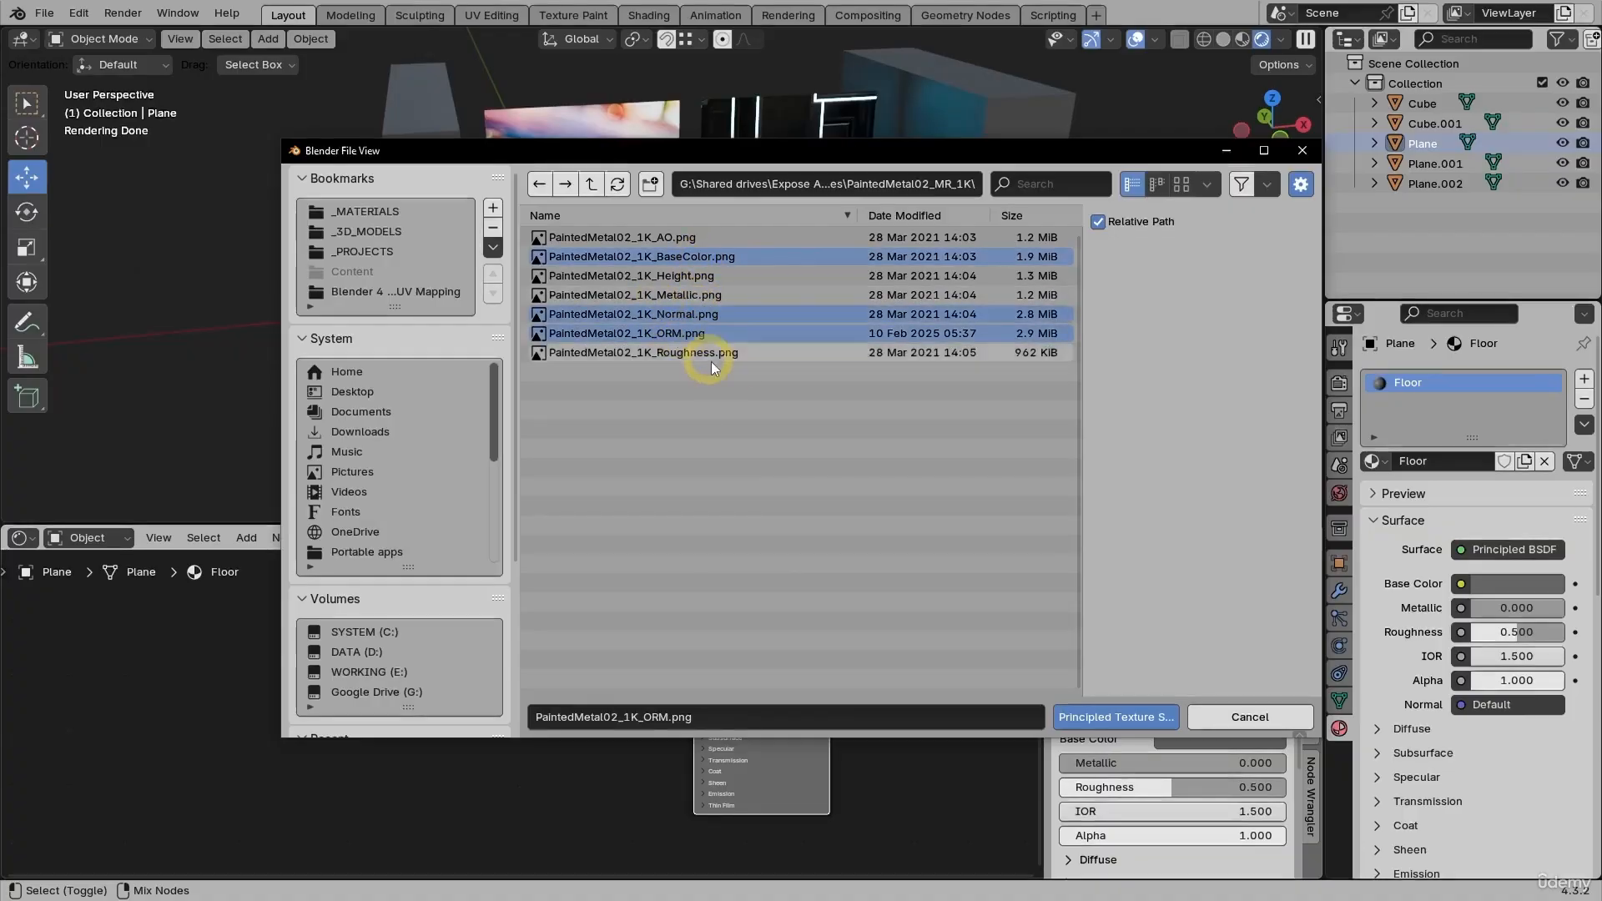
pyautogui.click(1118, 721)
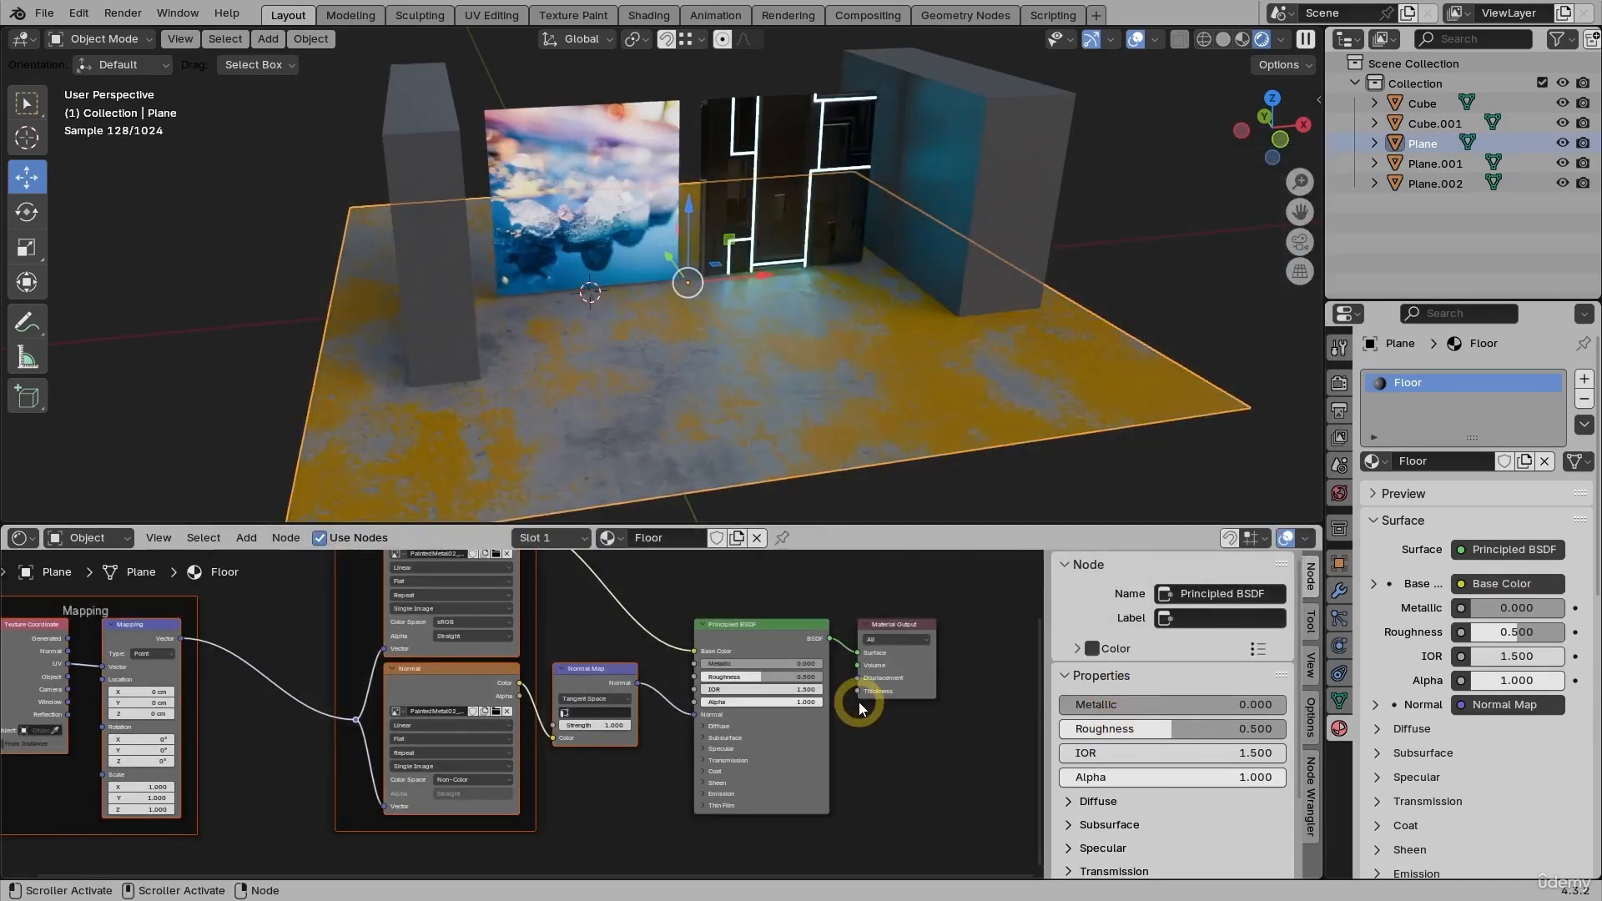
# - Duplicate the Base Color image texture node and place the copy below the Normal texture node
pyautogui.press('Home')
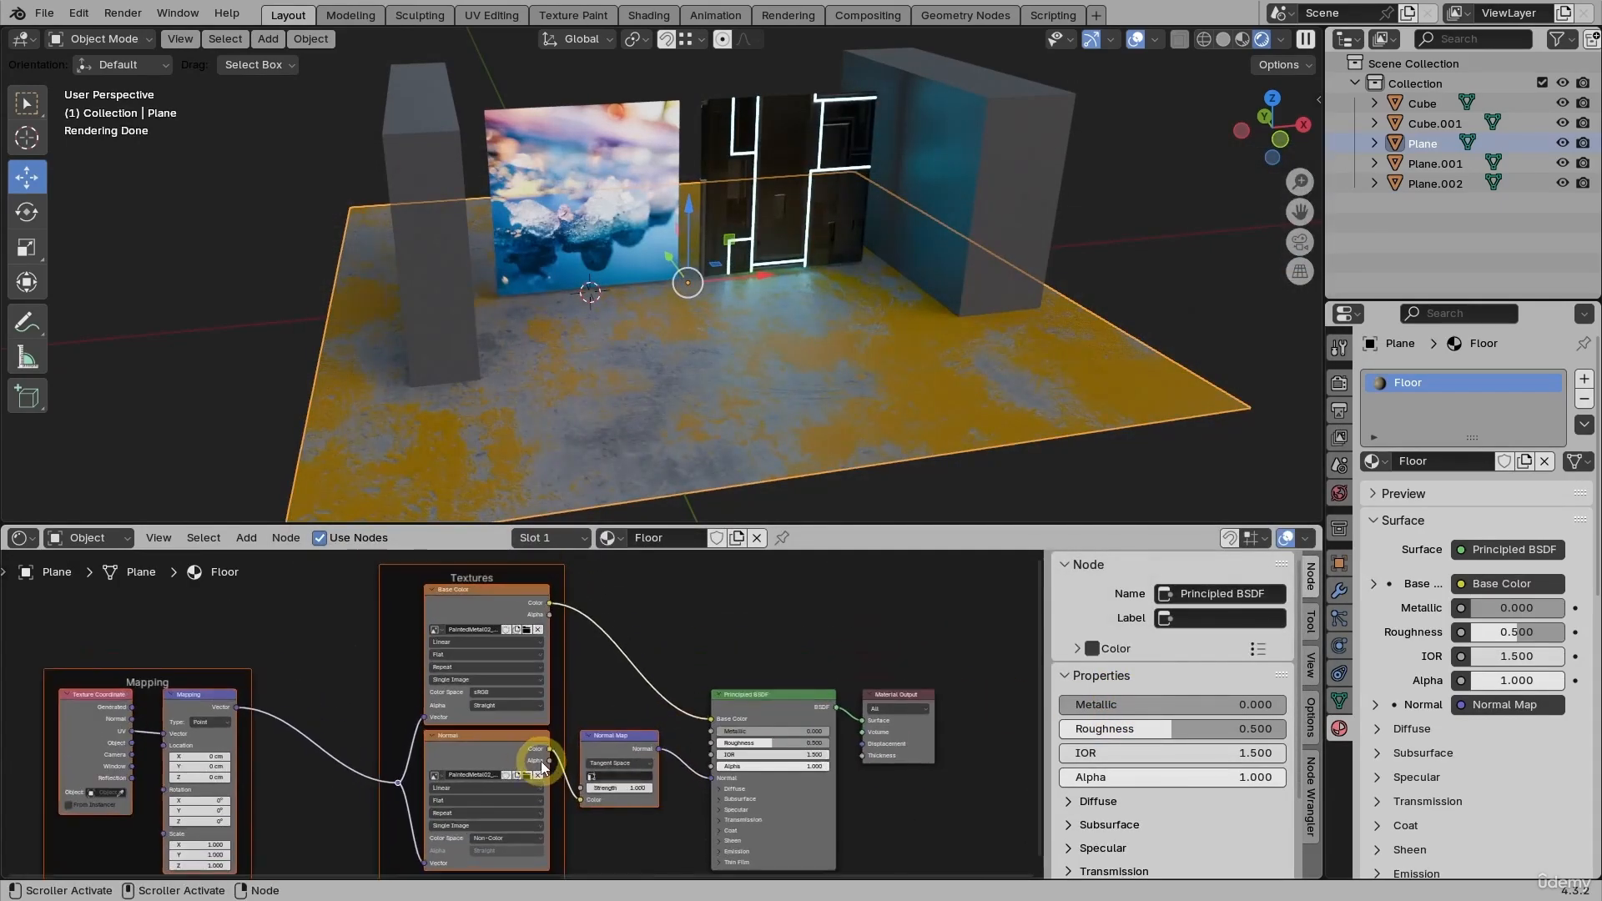
pyautogui.scroll(1, 544, 765)
pyautogui.moveTo(712, 399); pyautogui.dragTo(826, 408, button='middle')
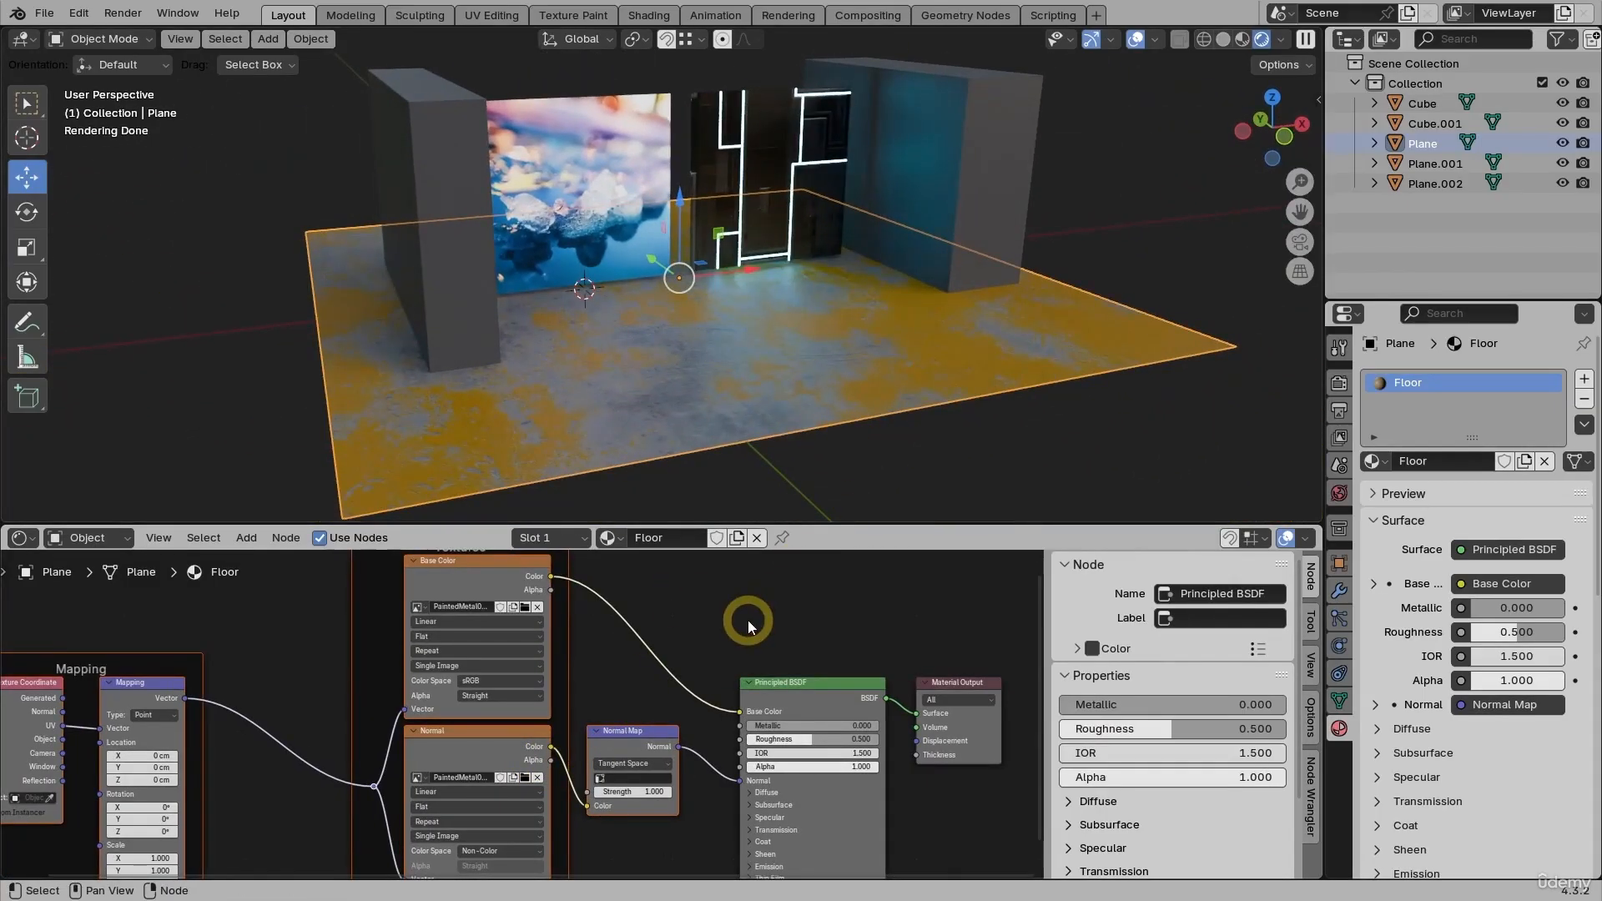
pyautogui.moveTo(786, 528); pyautogui.dragTo(784, 384)
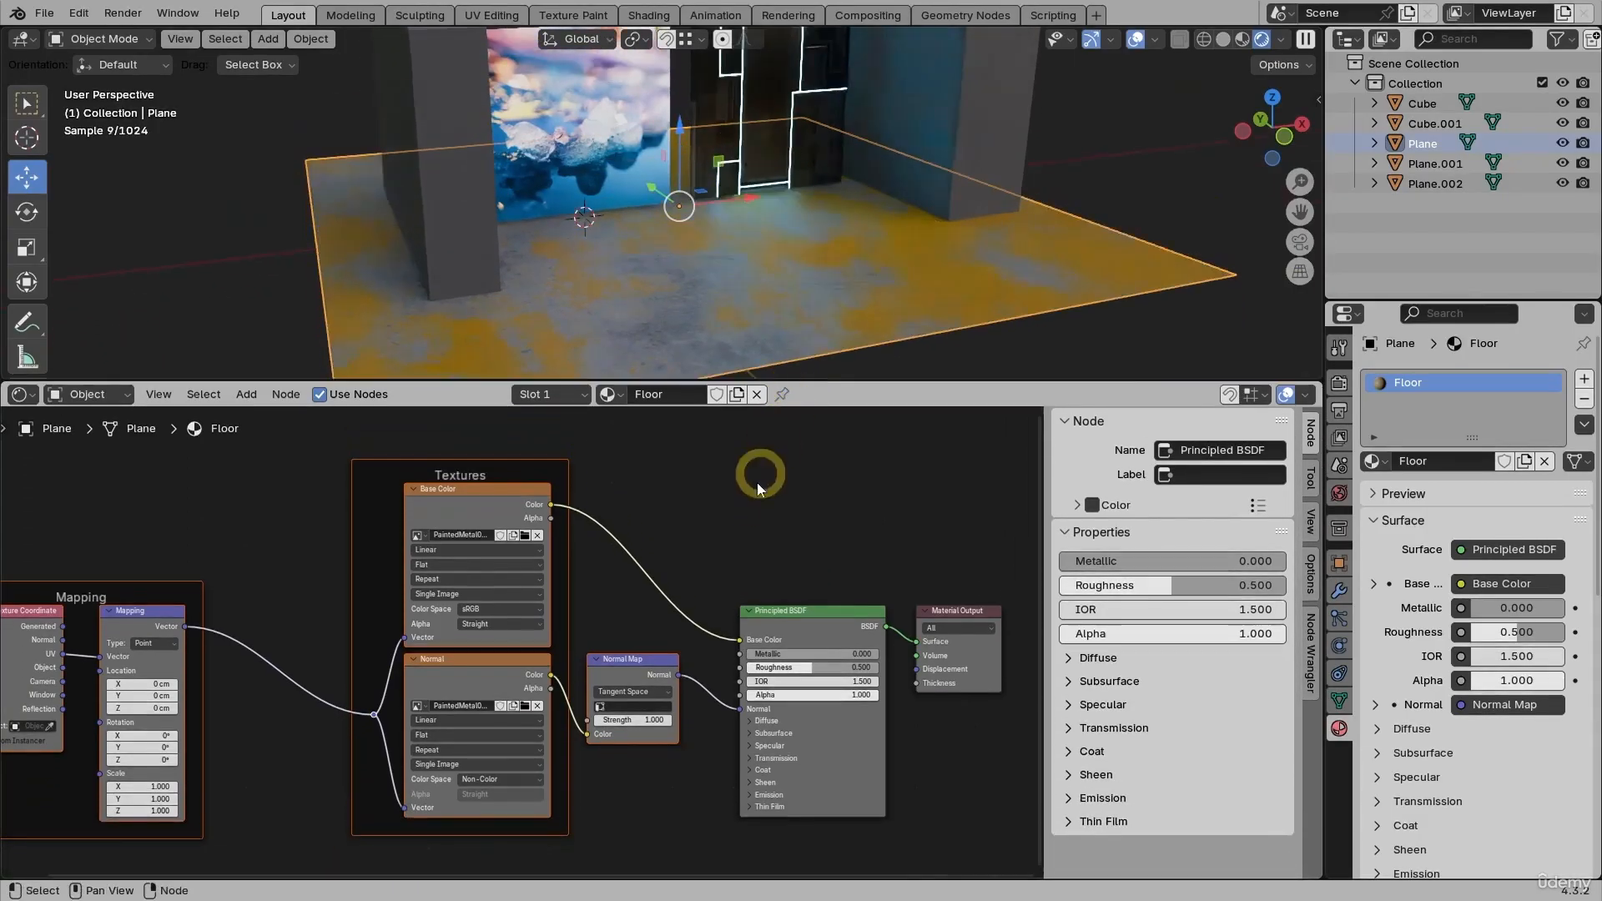
pyautogui.scroll(3, 636, 649)
pyautogui.moveTo(624, 626); pyautogui.dragTo(617, 578, button='middle')
pyautogui.scroll(-2, 609, 572)
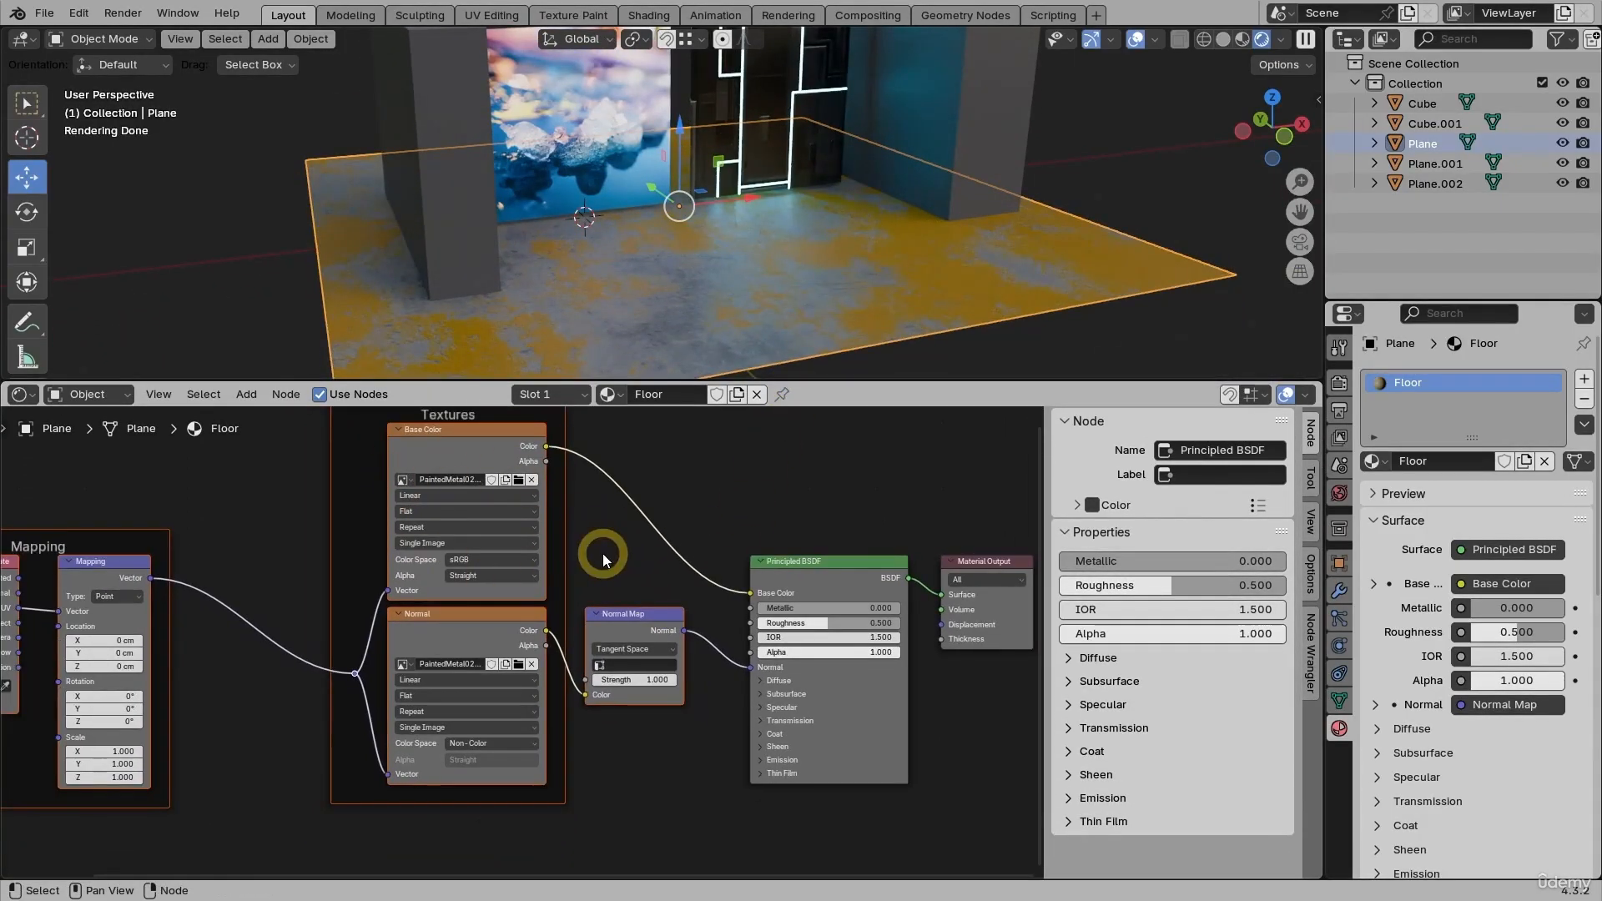
pyautogui.scroll(-1, 603, 553)
pyautogui.click(487, 448)
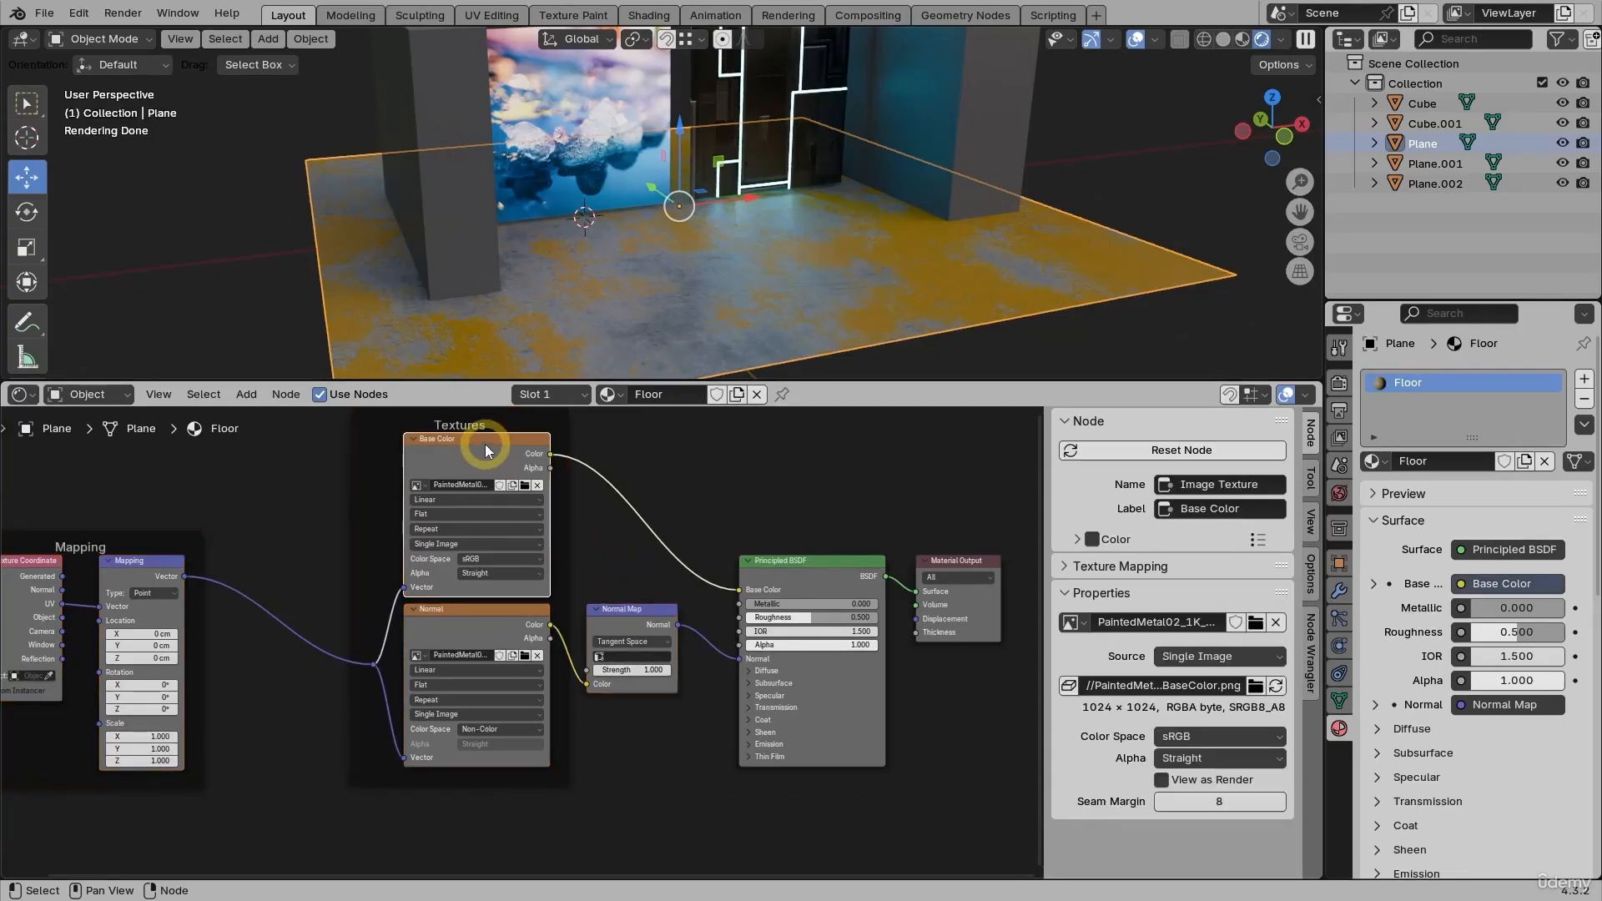
pyautogui.hotkey('shift', 'd')
pyautogui.click(501, 793)
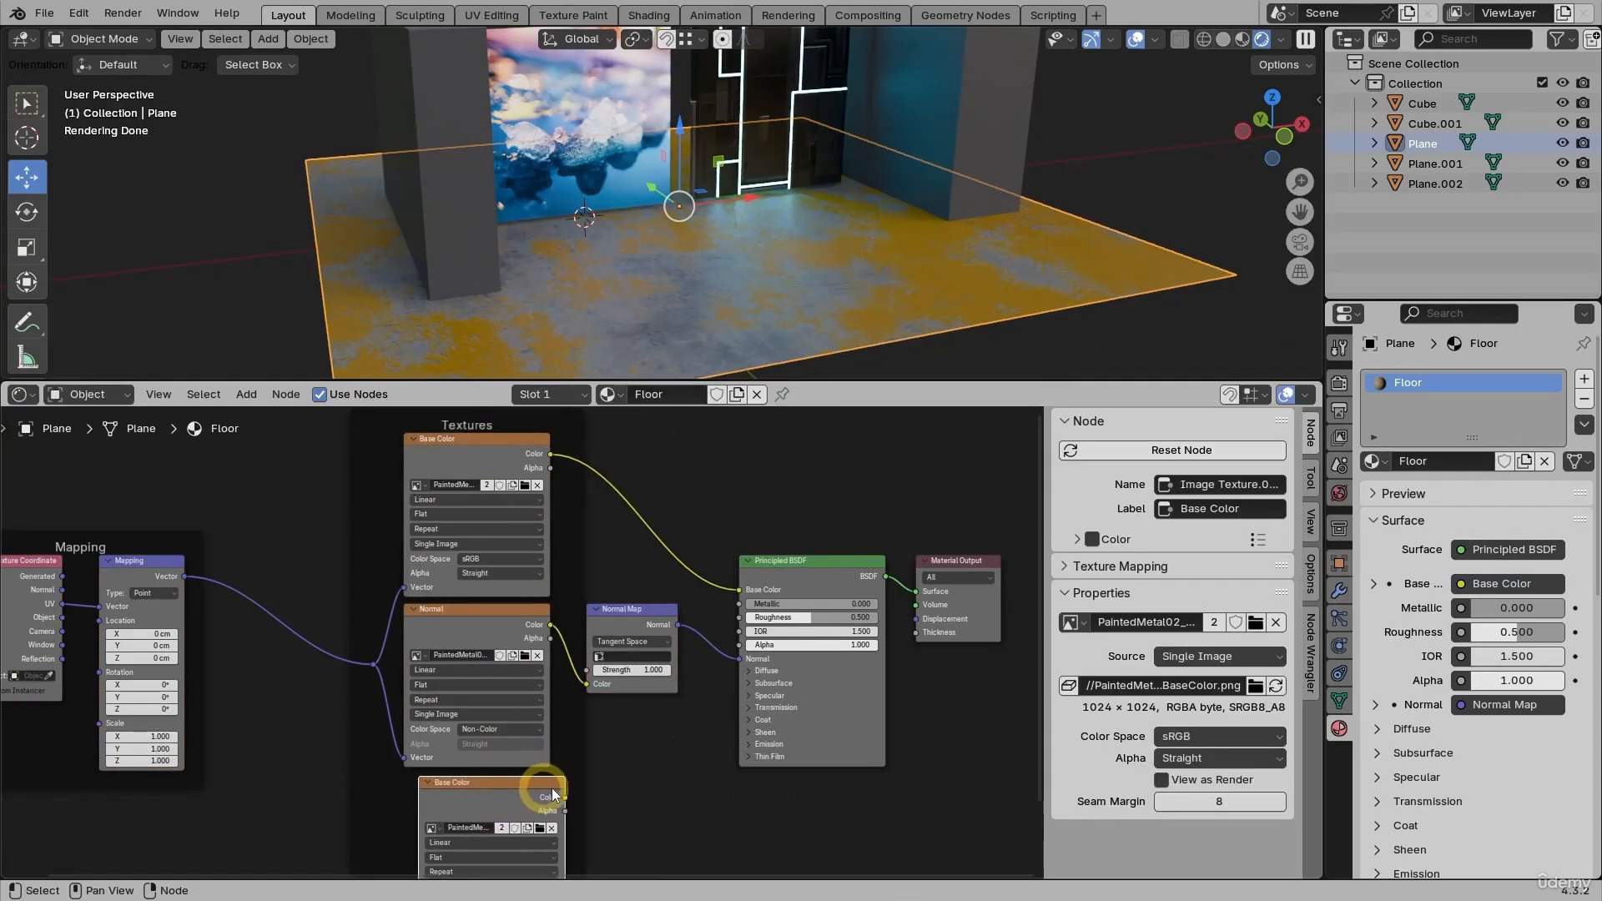
# - Move Principled BSDF down, Material Output to its right, and nudge the Normal Map node
pyautogui.moveTo(667, 785); pyautogui.dragTo(562, 668, button='middle')
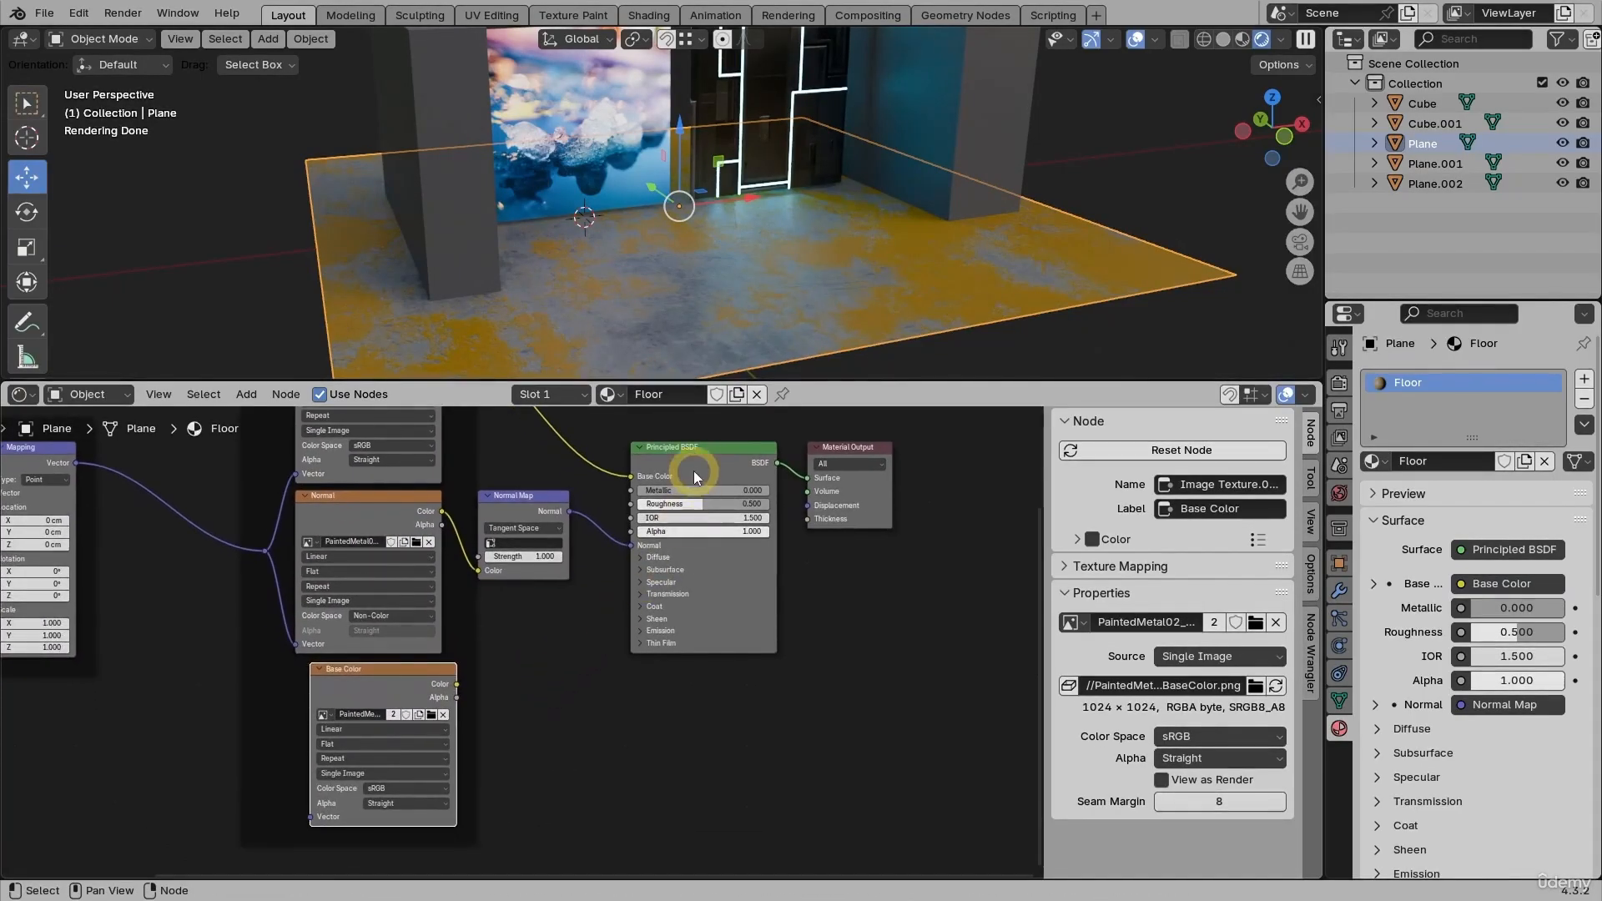
pyautogui.moveTo(693, 471); pyautogui.dragTo(711, 522)
pyautogui.click(860, 453)
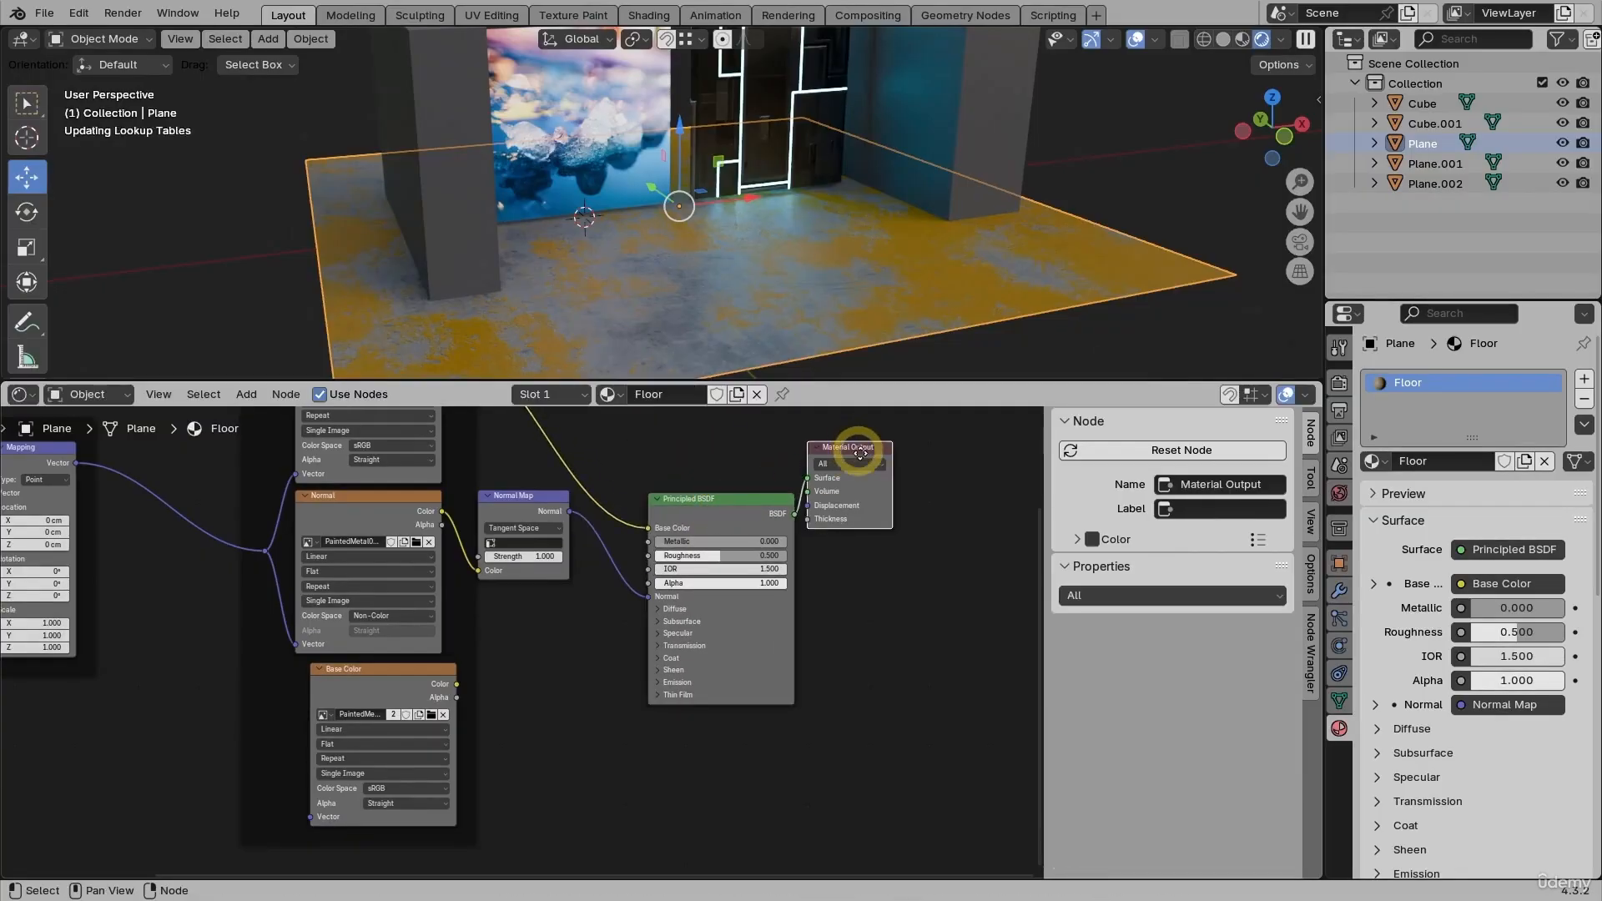
pyautogui.moveTo(860, 453); pyautogui.dragTo(907, 595)
pyautogui.moveTo(553, 660); pyautogui.dragTo(688, 734, button='middle')
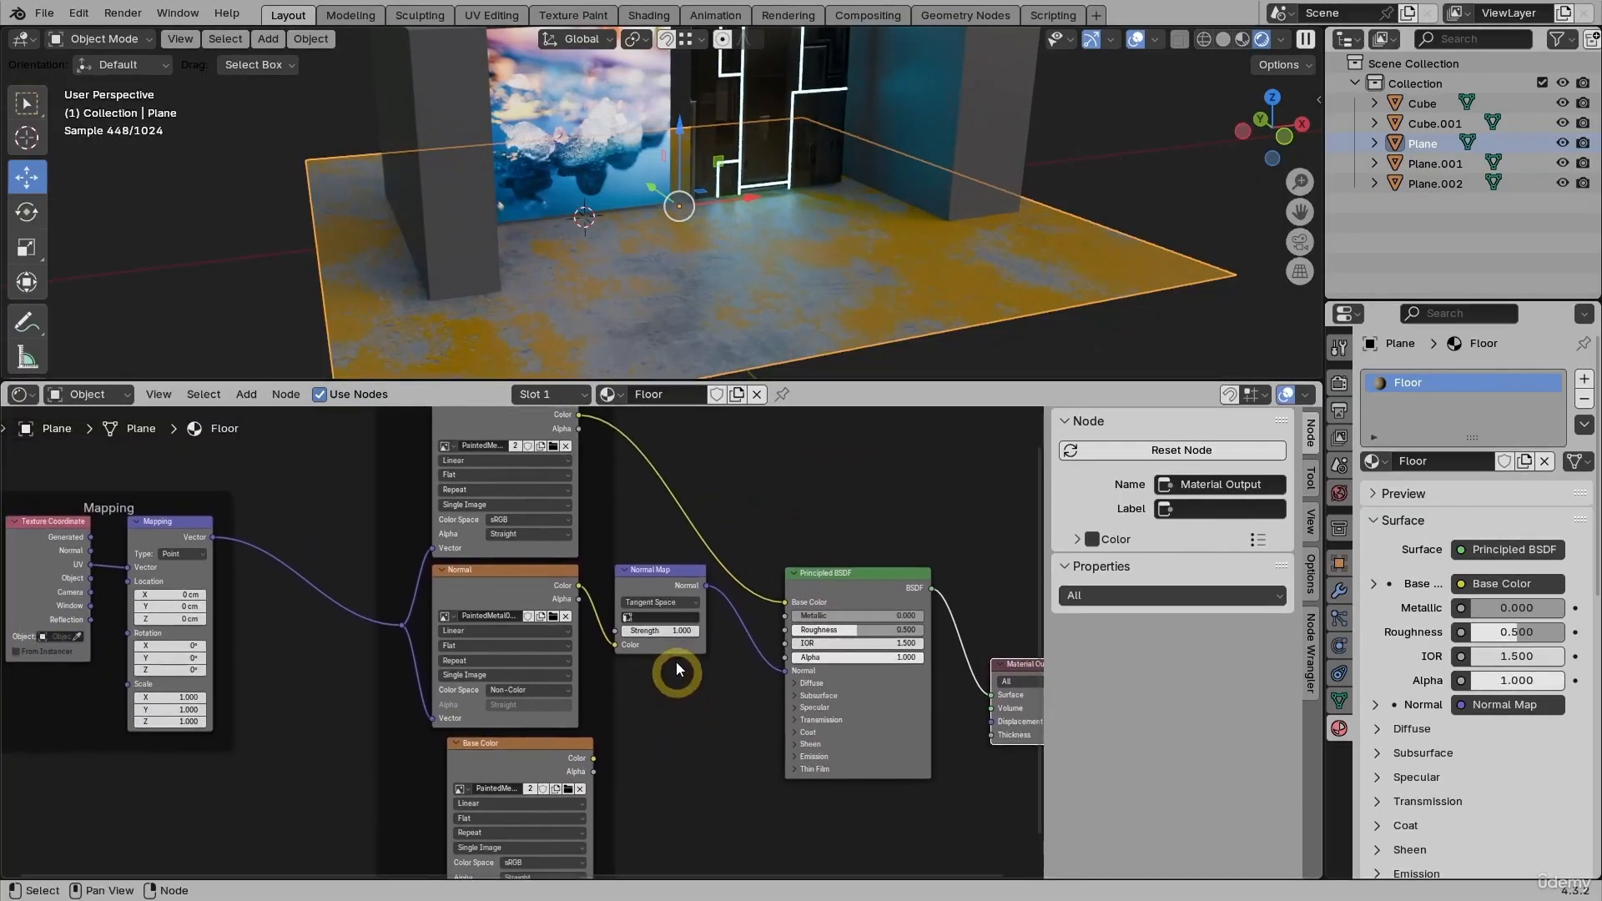
pyautogui.moveTo(654, 576); pyautogui.dragTo(661, 592)
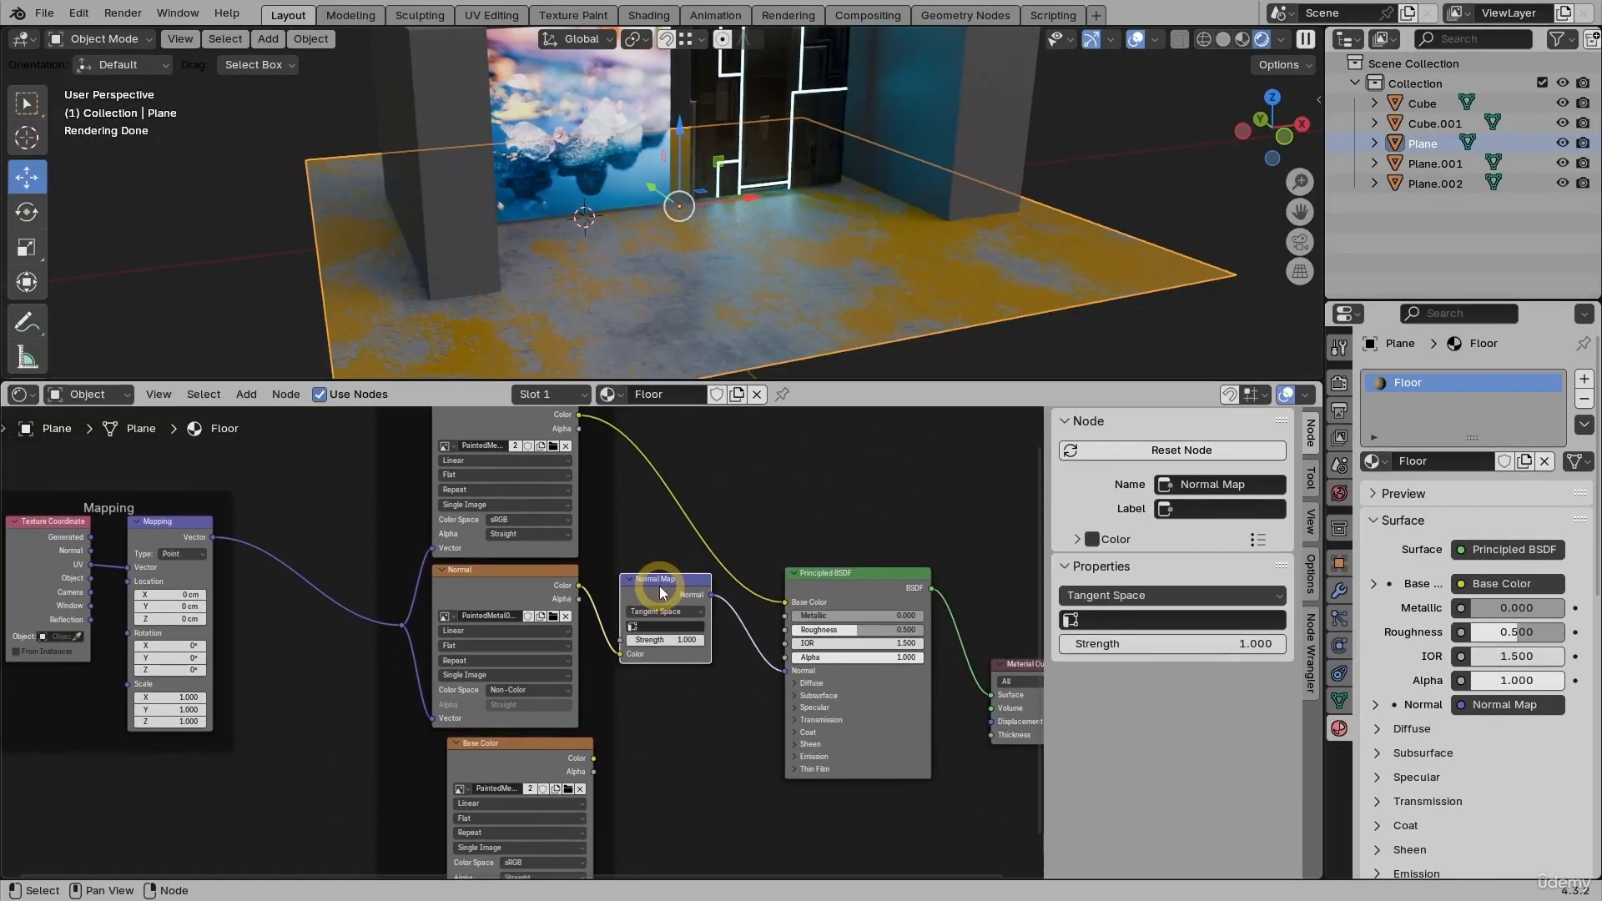
pyautogui.moveTo(682, 744); pyautogui.dragTo(673, 679, button='middle')
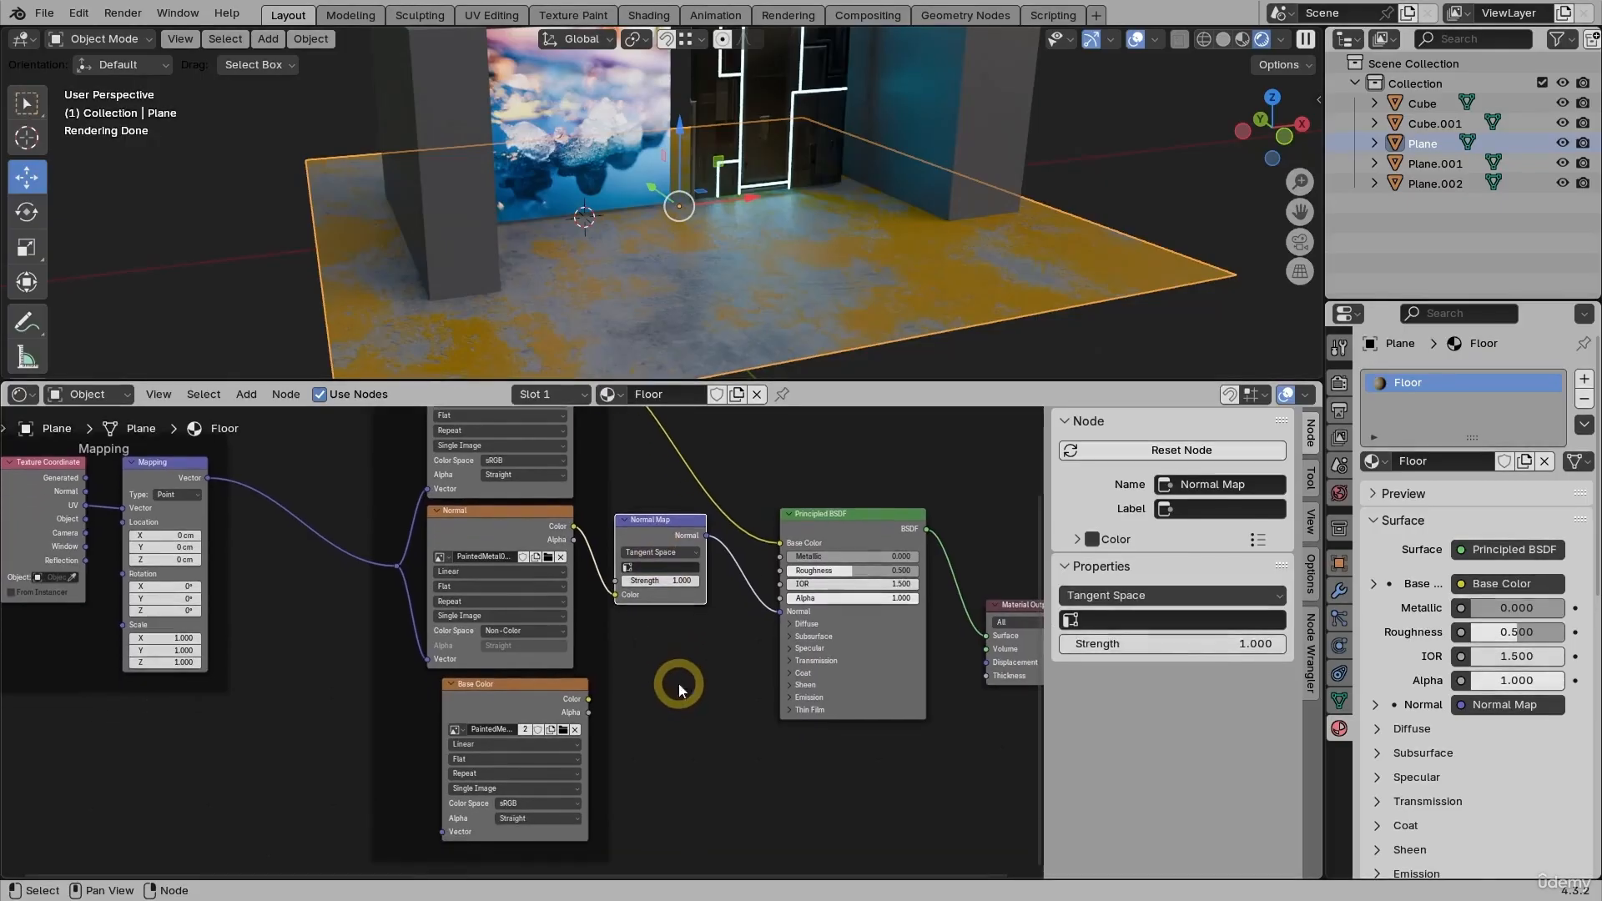
# - Load PaintedMetal02_1K_ORM.png into the duplicated Base Color image node
pyautogui.click(563, 729)
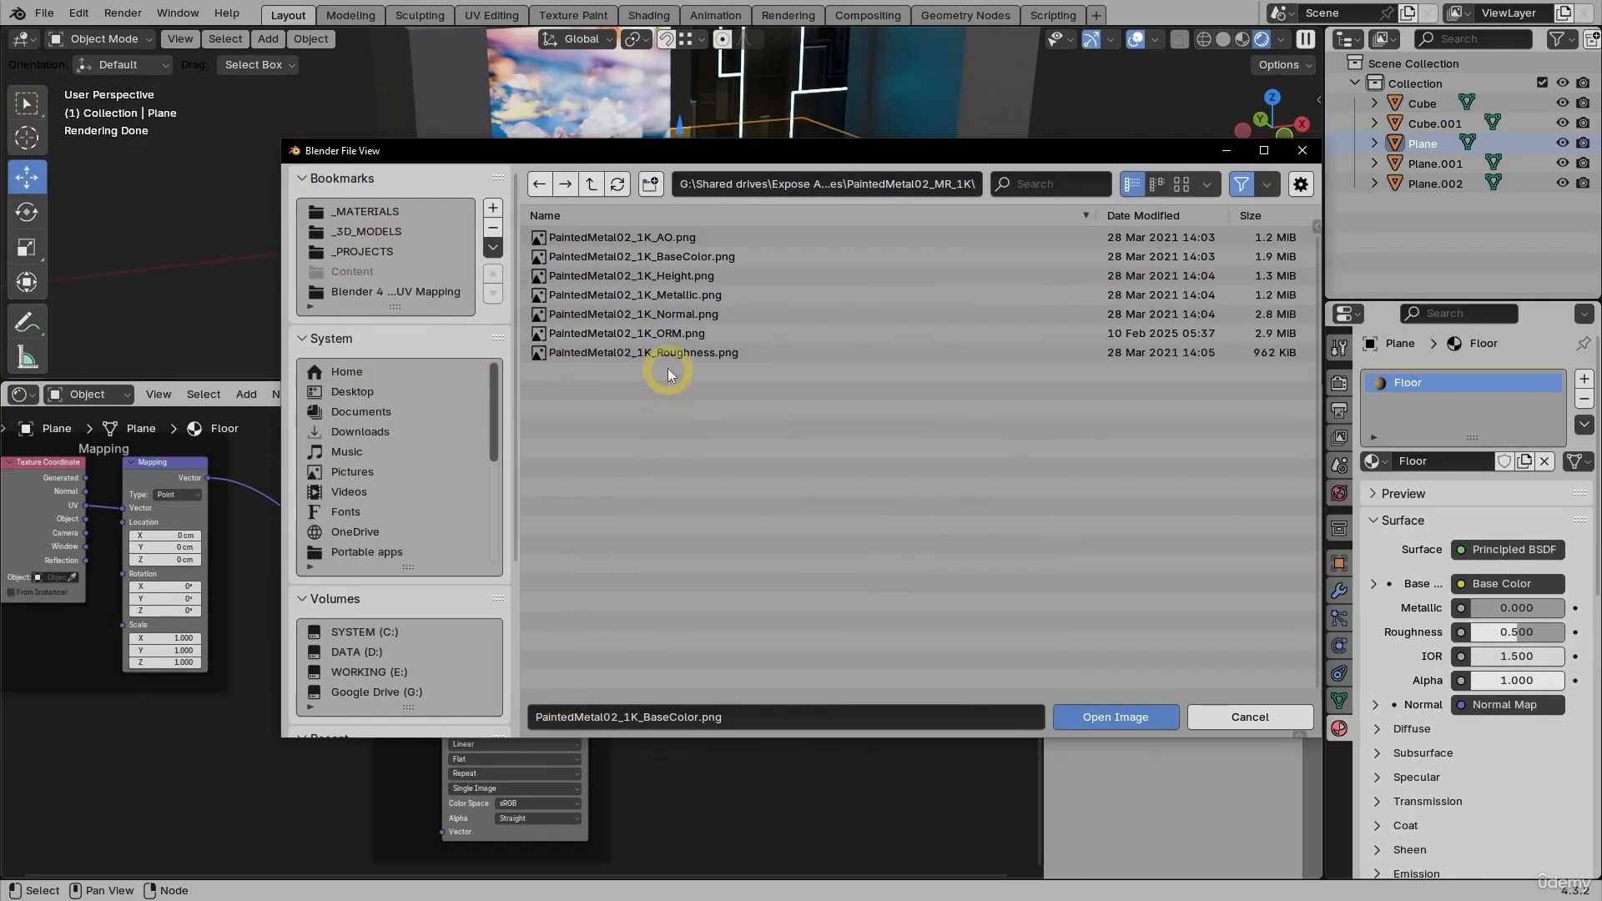
pyautogui.doubleClick(659, 333)
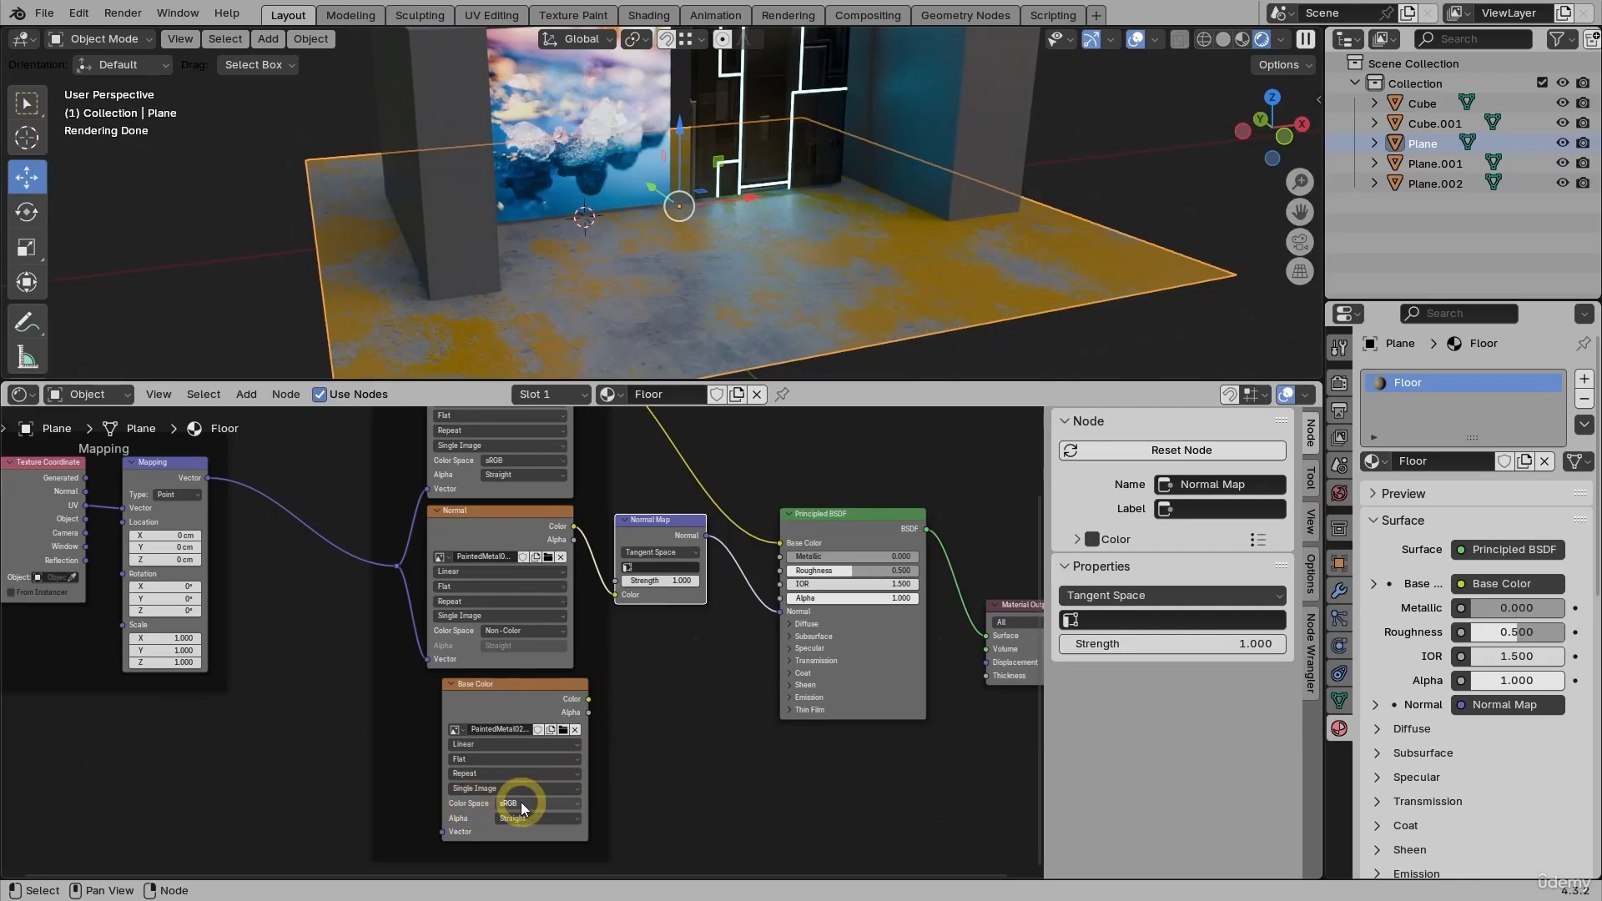
pyautogui.scroll(1, 660, 746)
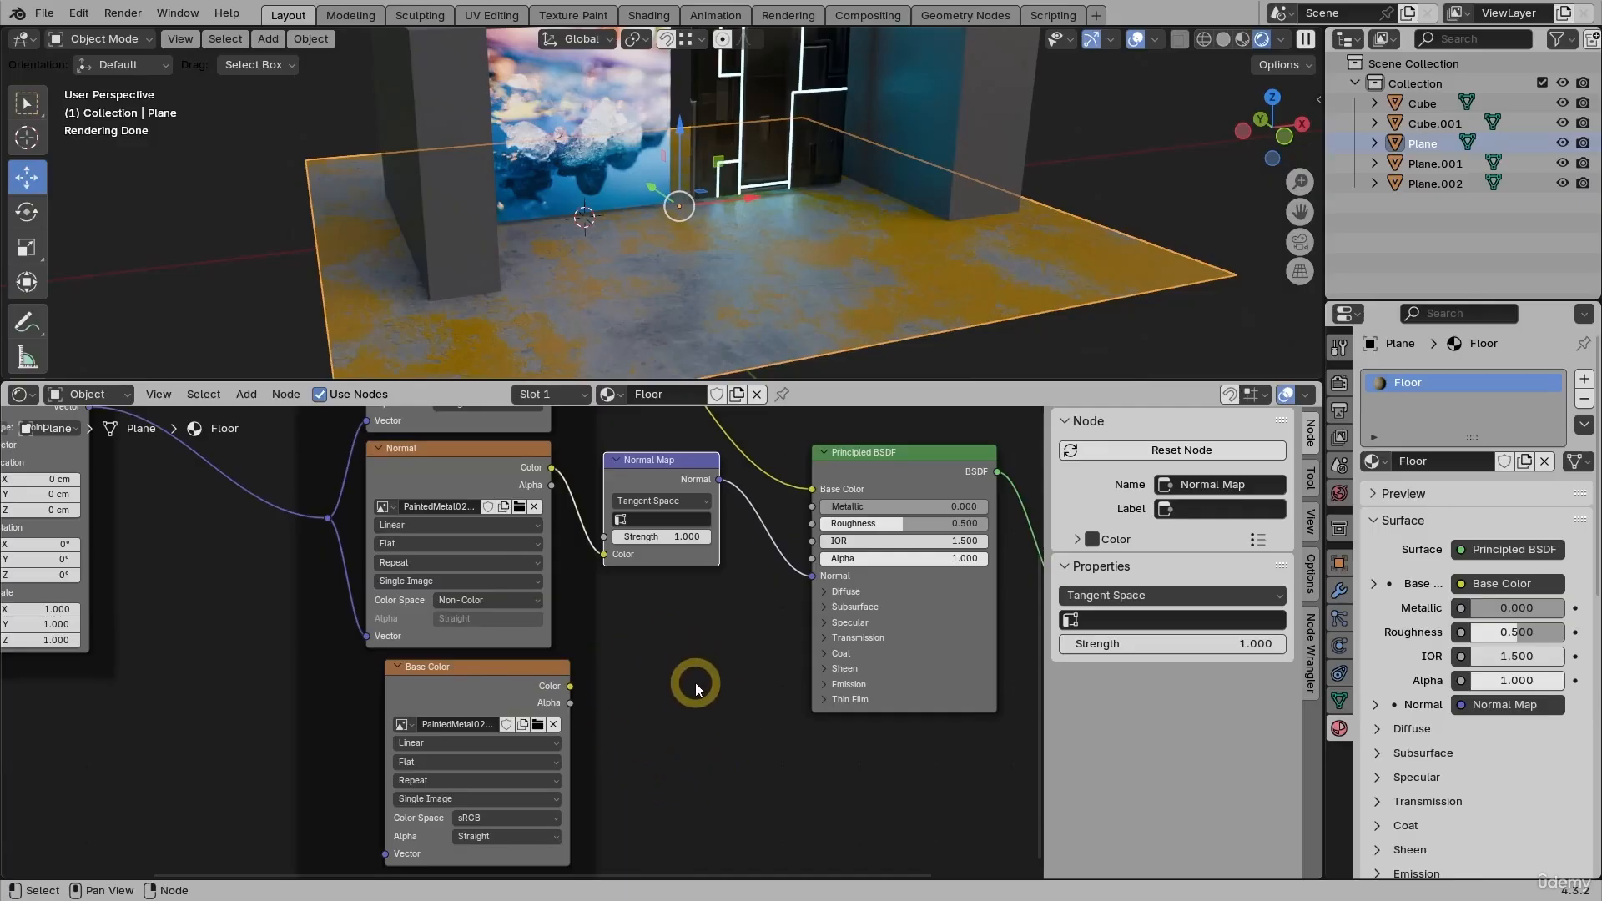
# - Add a Separate Color node below Normal Map and feed it the ORM image's Color output
pyautogui.hotkey('shift', 'a')
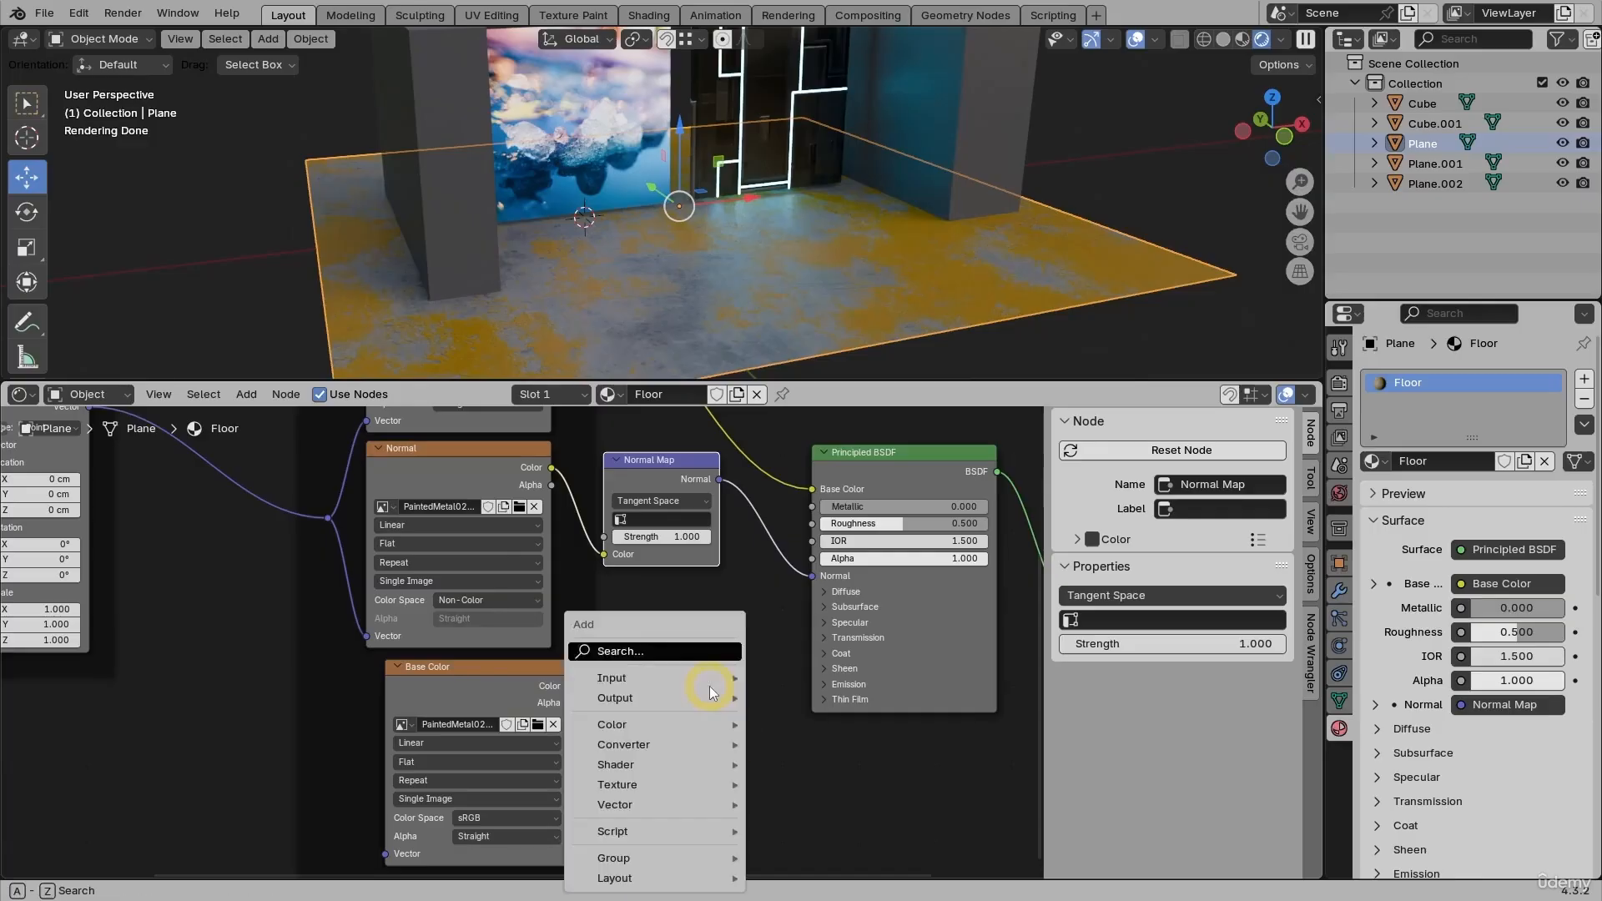
pyautogui.moveTo(709, 685)
pyautogui.write('sepa')
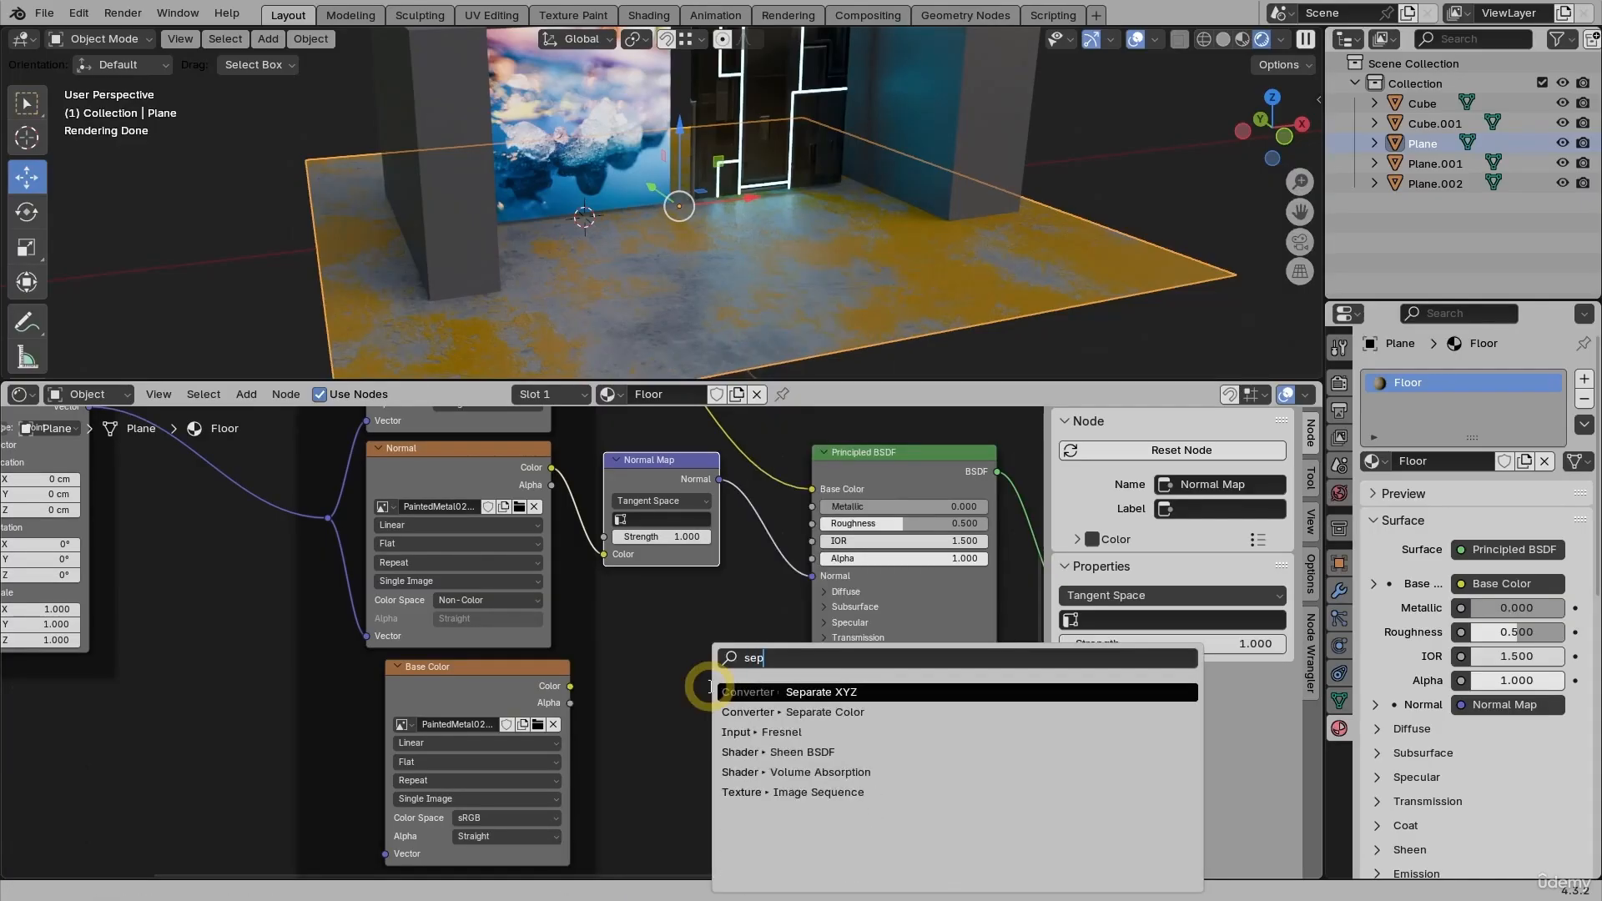
pyautogui.click(814, 712)
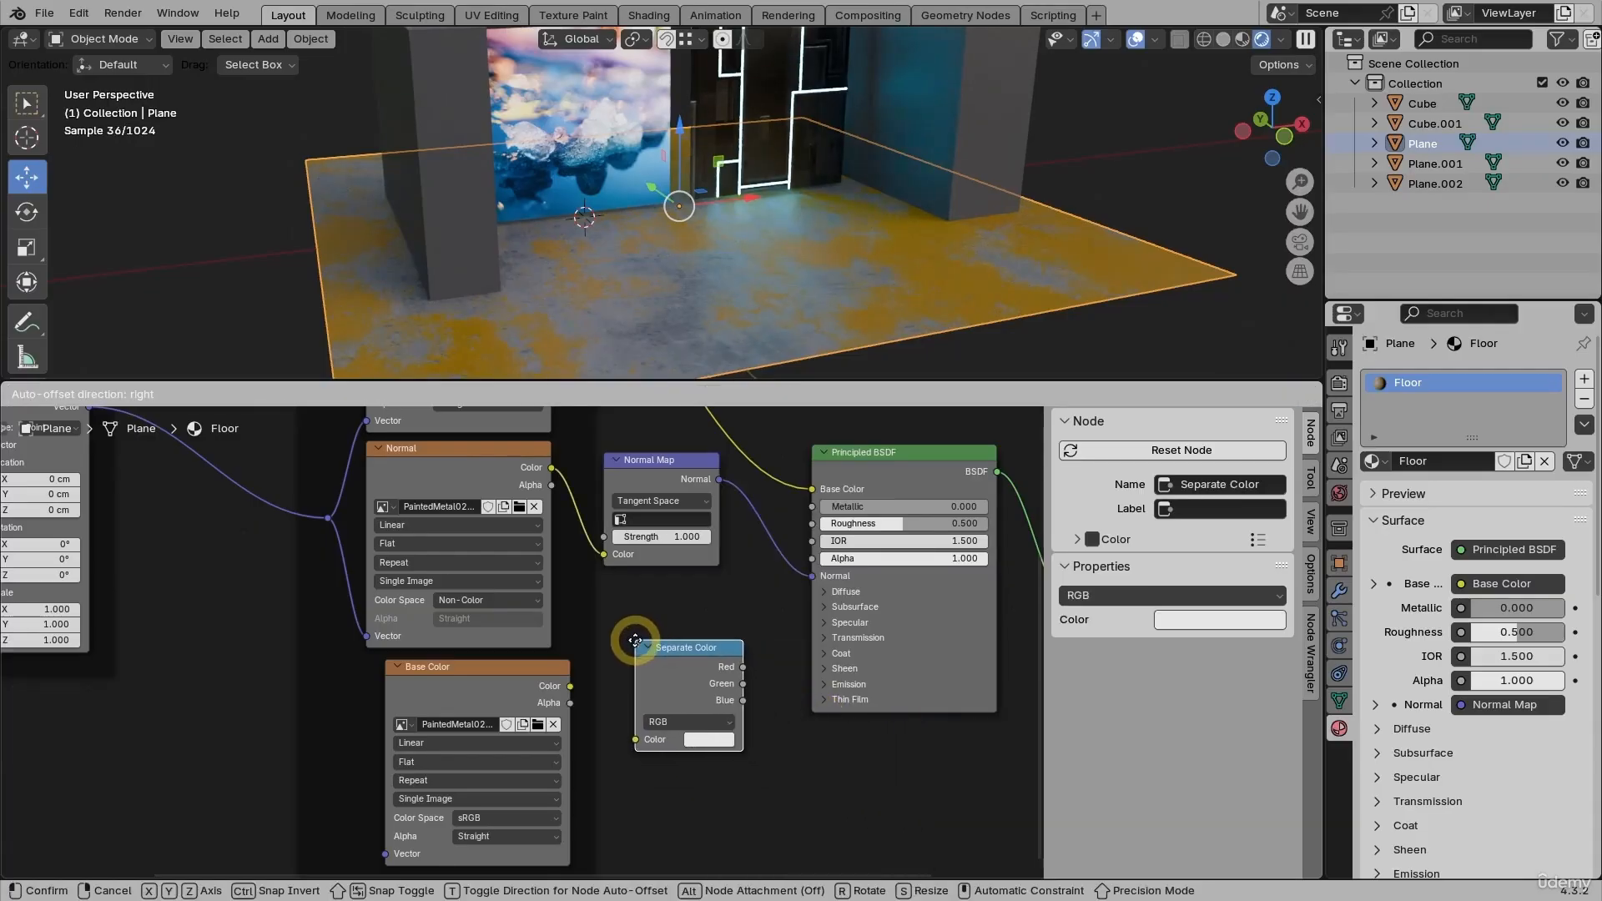
pyautogui.click(637, 645)
pyautogui.moveTo(573, 685); pyautogui.dragTo(628, 741)
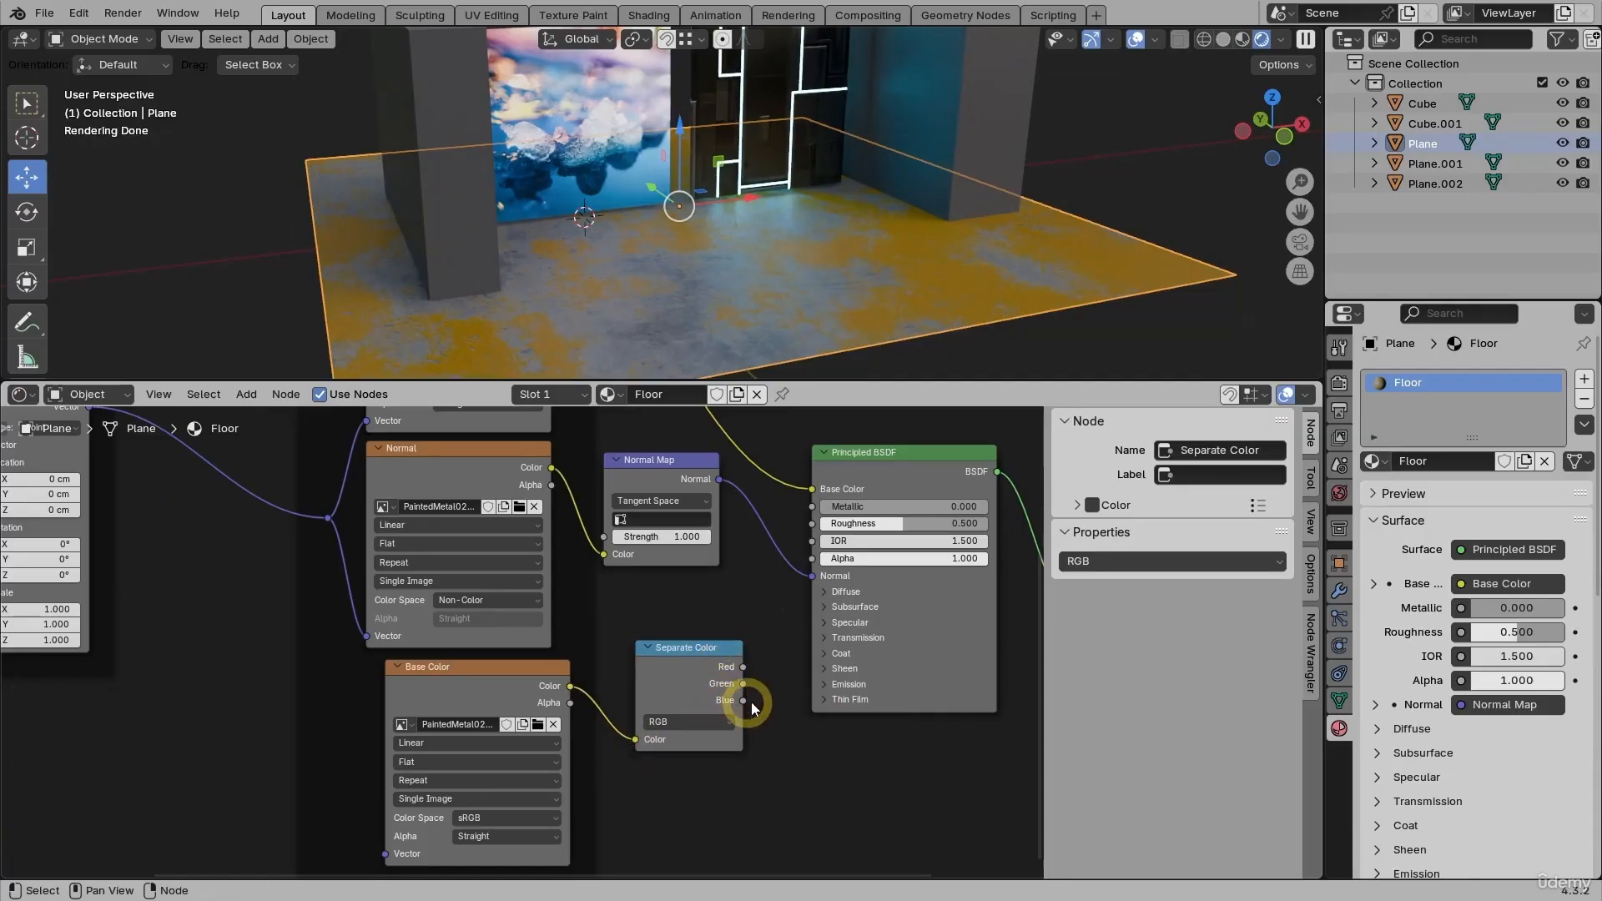
pyautogui.scroll(1, 776, 675)
pyautogui.moveTo(776, 675); pyautogui.dragTo(693, 719, button='middle')
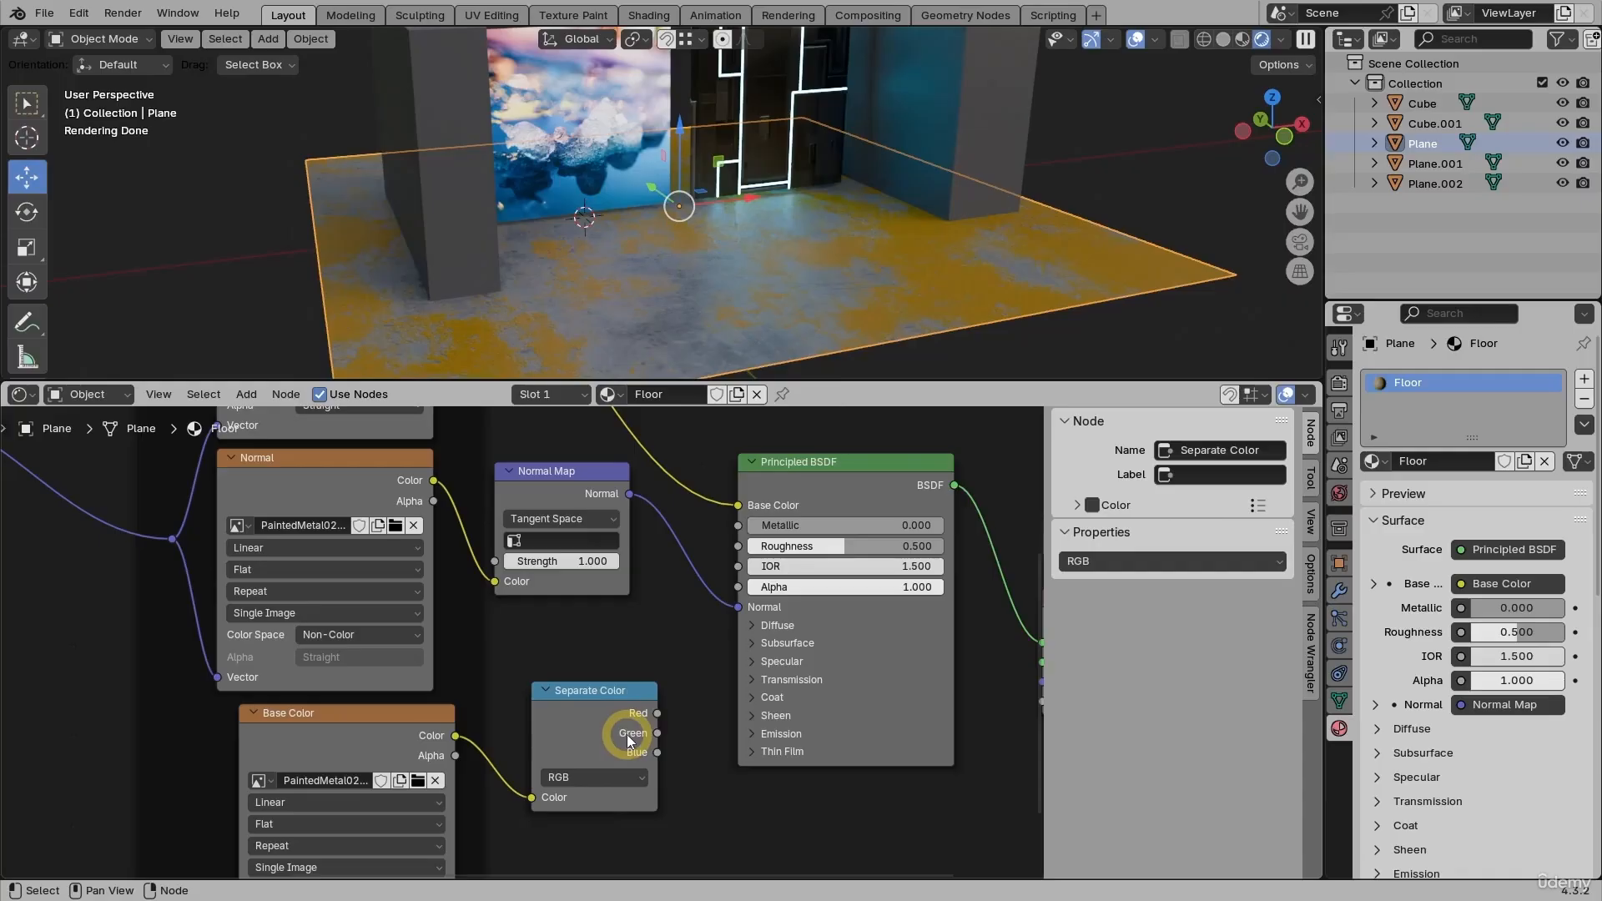
# - Connect Separate Color's Green to Roughness and Blue to Metallic, then inspect the glossy floor
pyautogui.moveTo(658, 733); pyautogui.dragTo(737, 546)
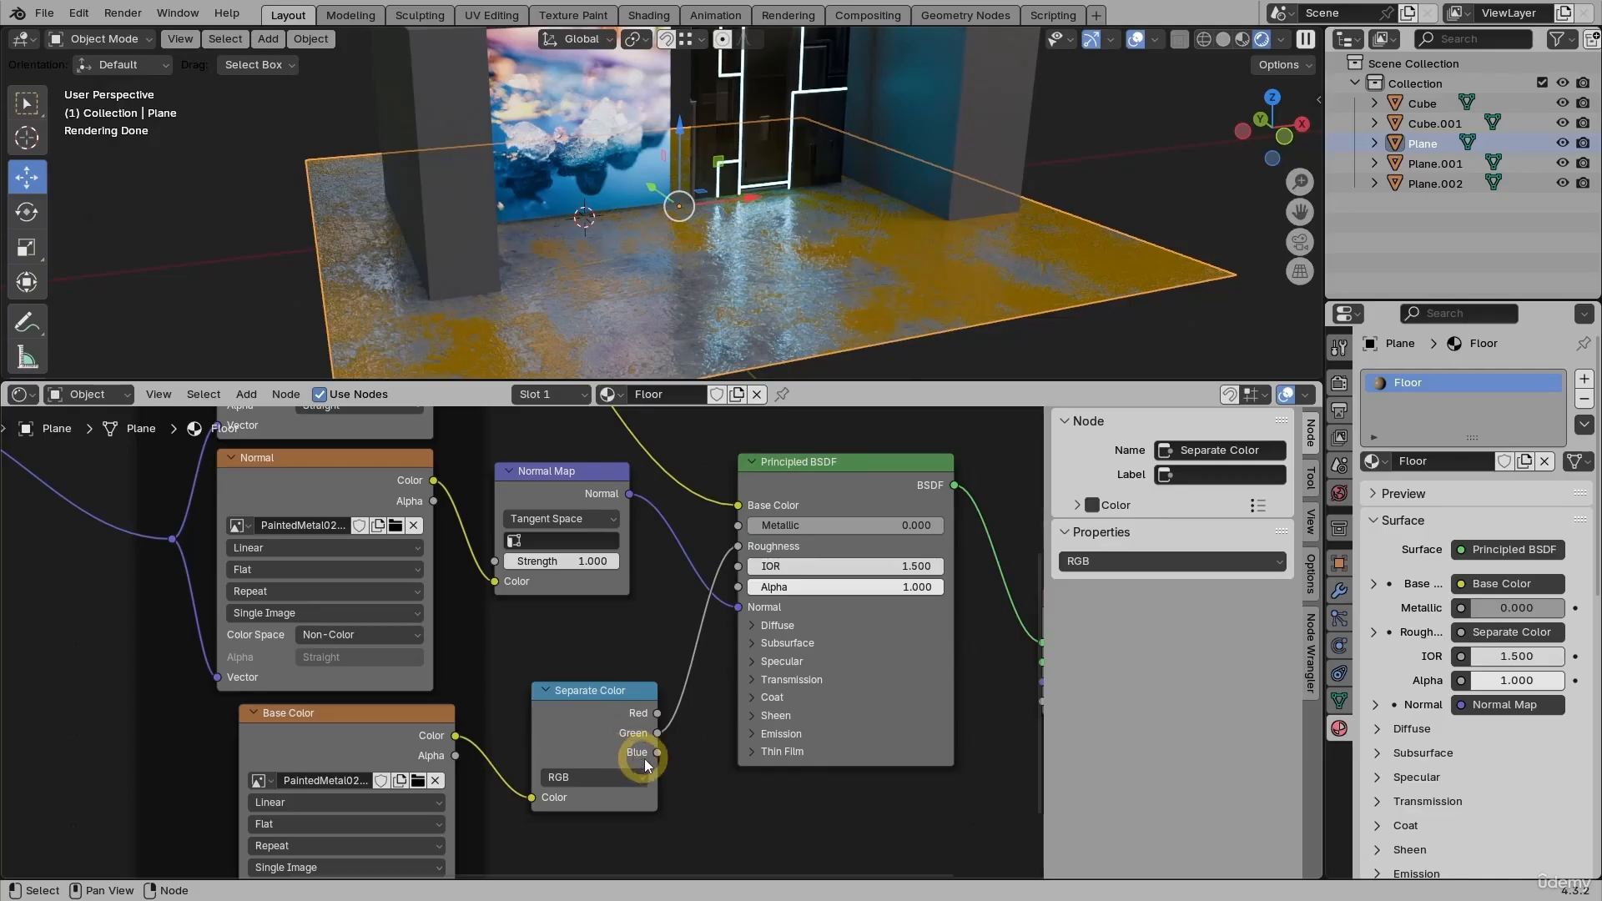
pyautogui.moveTo(655, 752); pyautogui.dragTo(737, 526)
pyautogui.moveTo(636, 689); pyautogui.dragTo(618, 678)
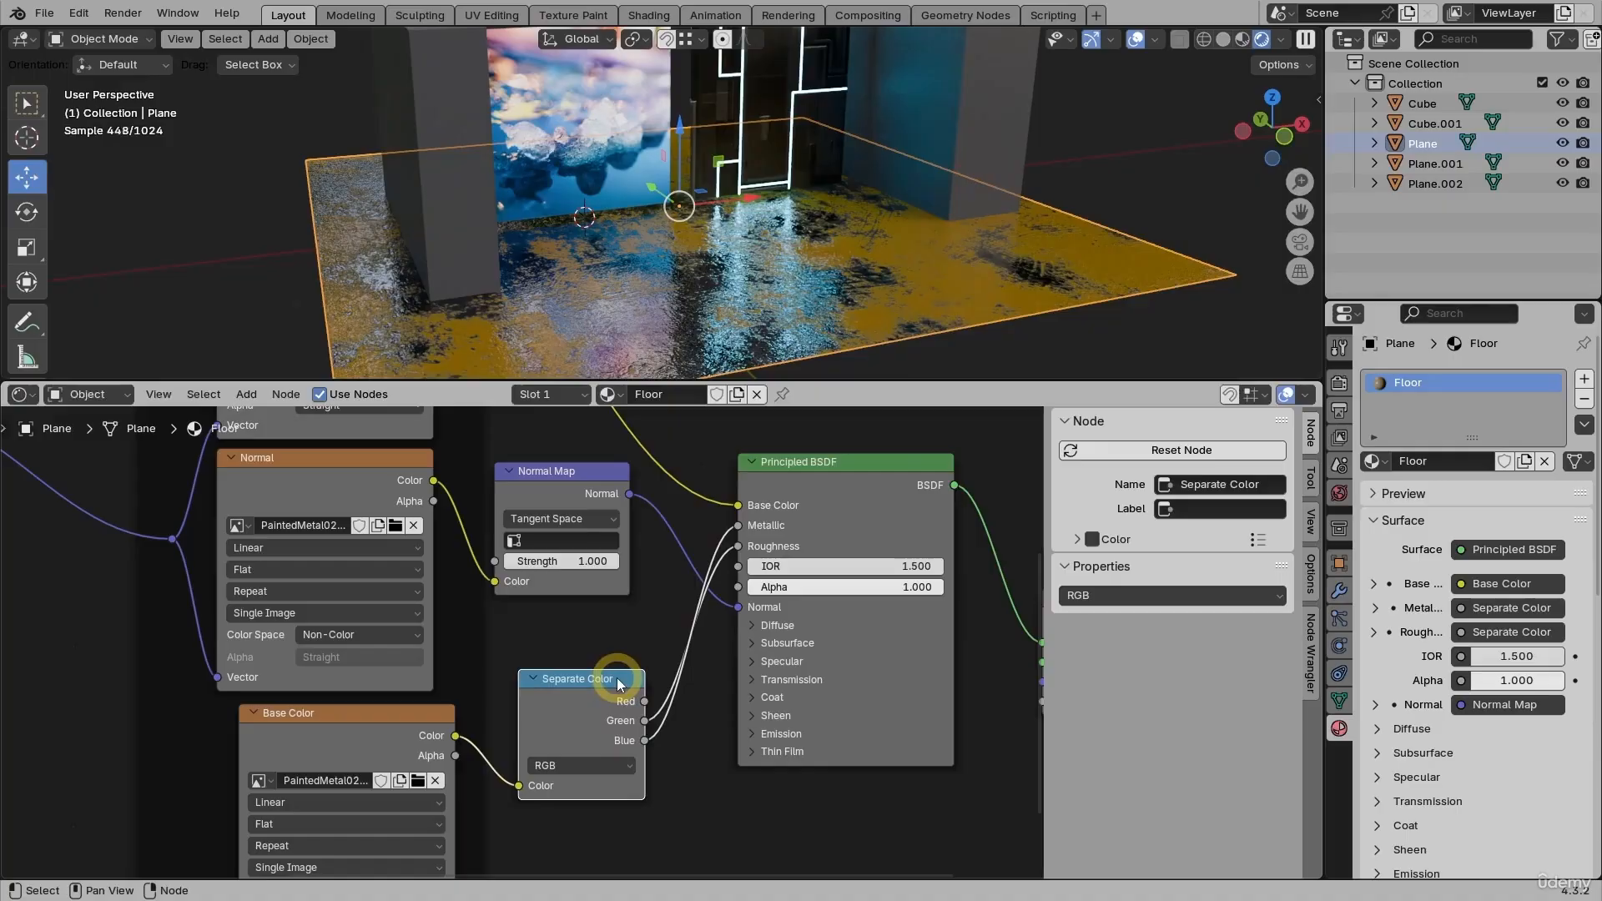
pyautogui.moveTo(798, 264); pyautogui.dragTo(950, 212, button='middle')
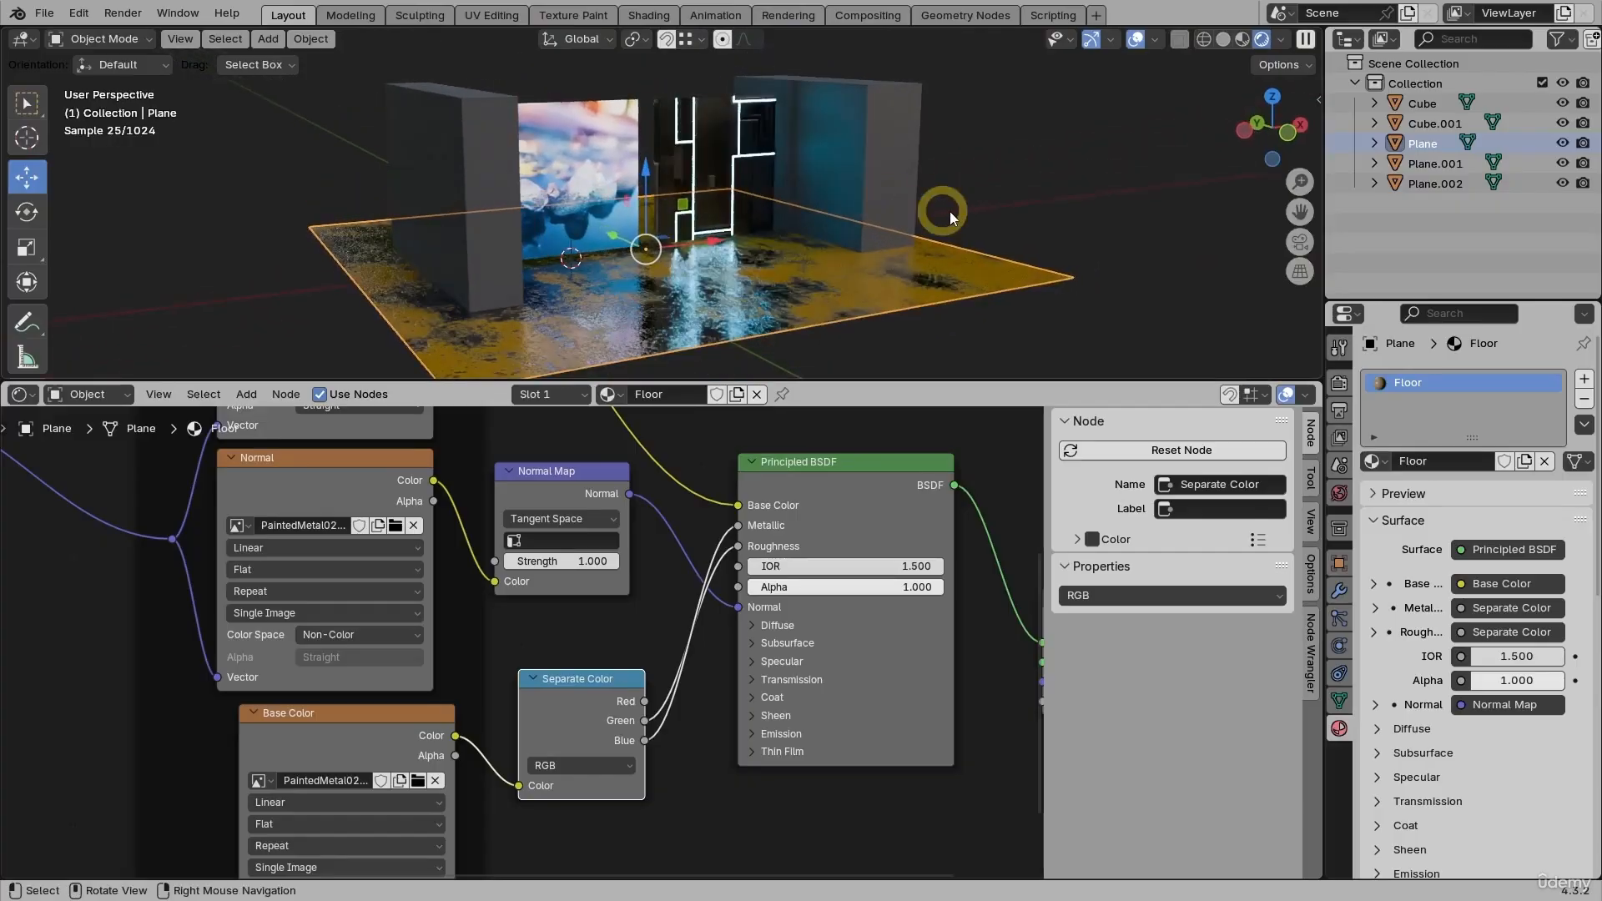
pyautogui.click(984, 213)
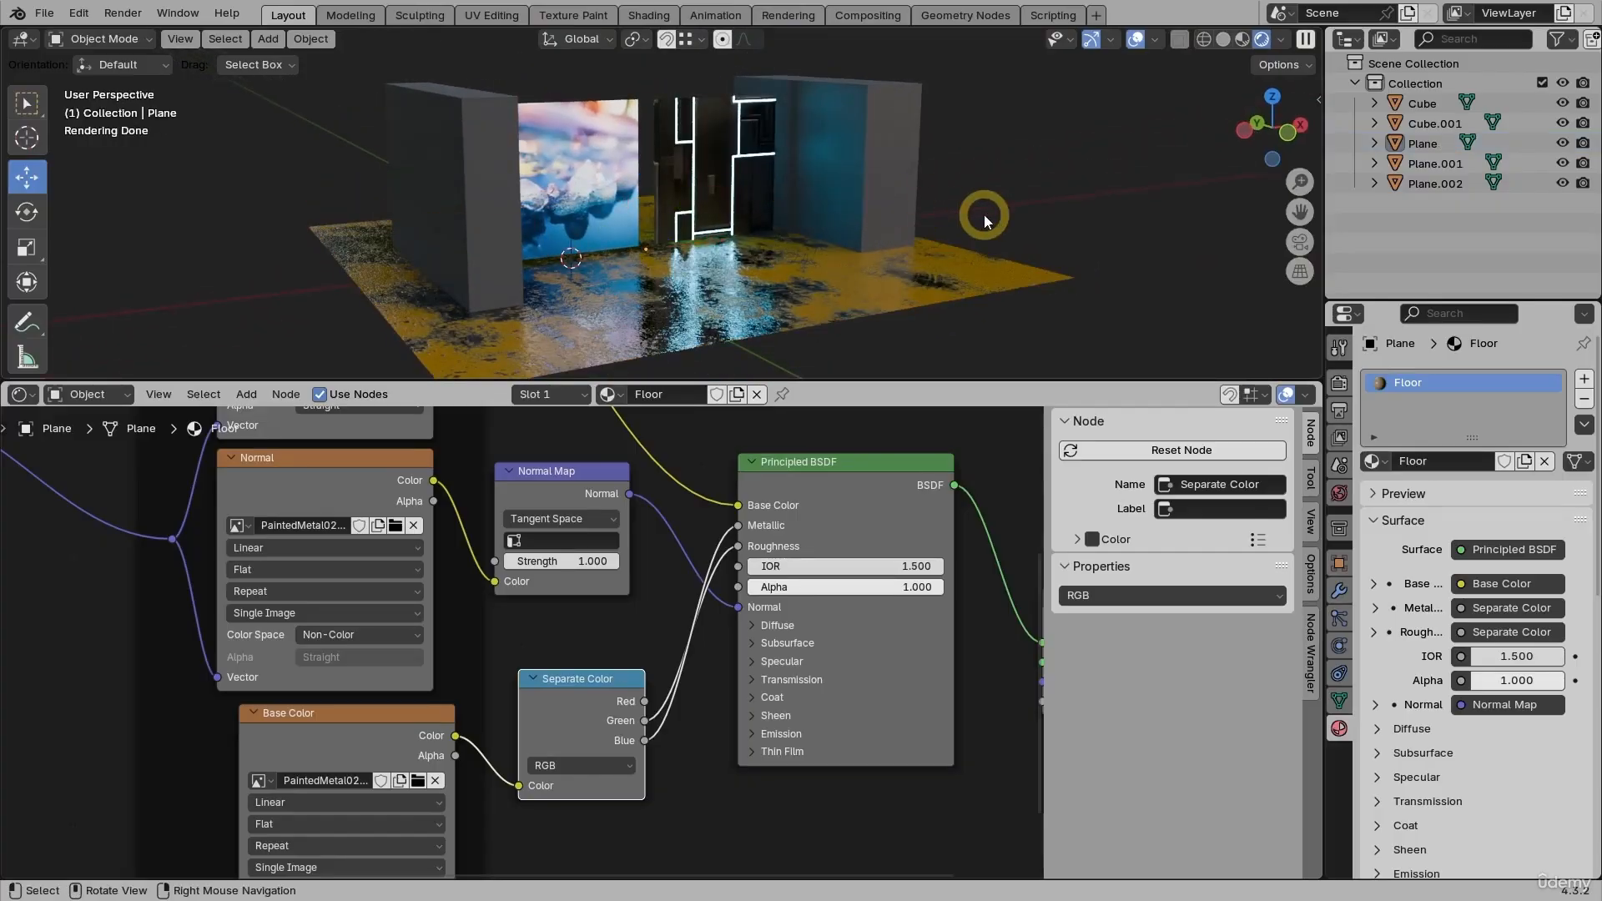